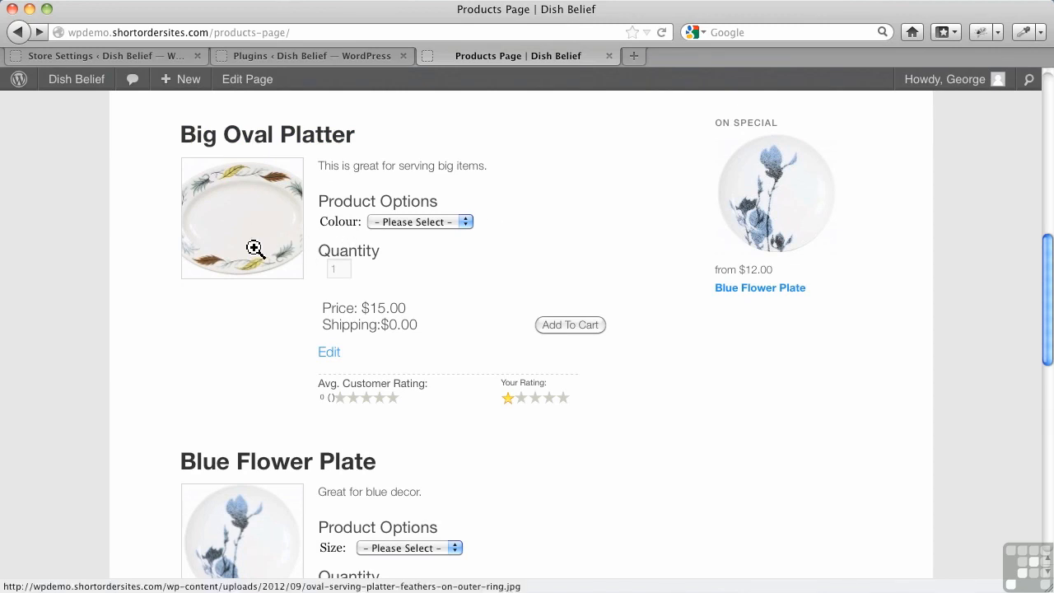
Open the Big Oval Platter product page and compare its image with the store's Single Product Image Size setting.
click(303, 138)
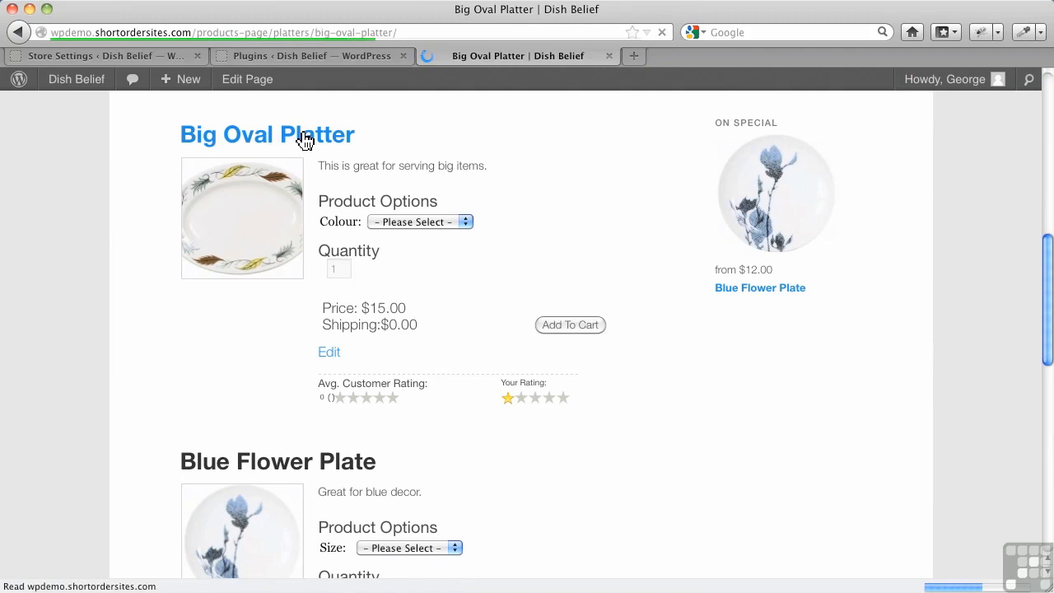
scroll(485, 362, down, 5)
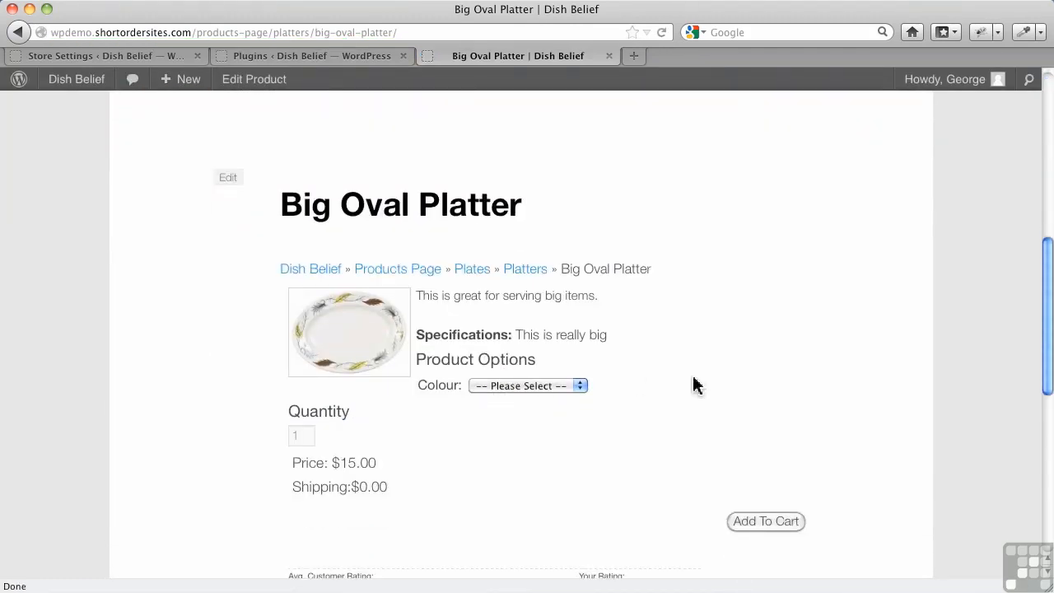
click(127, 56)
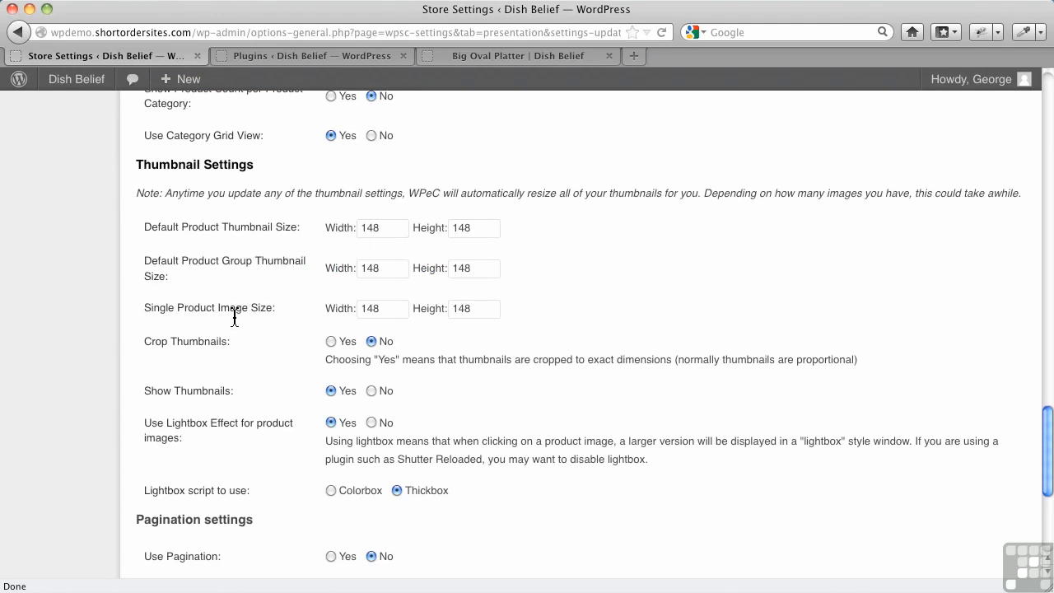
click(506, 55)
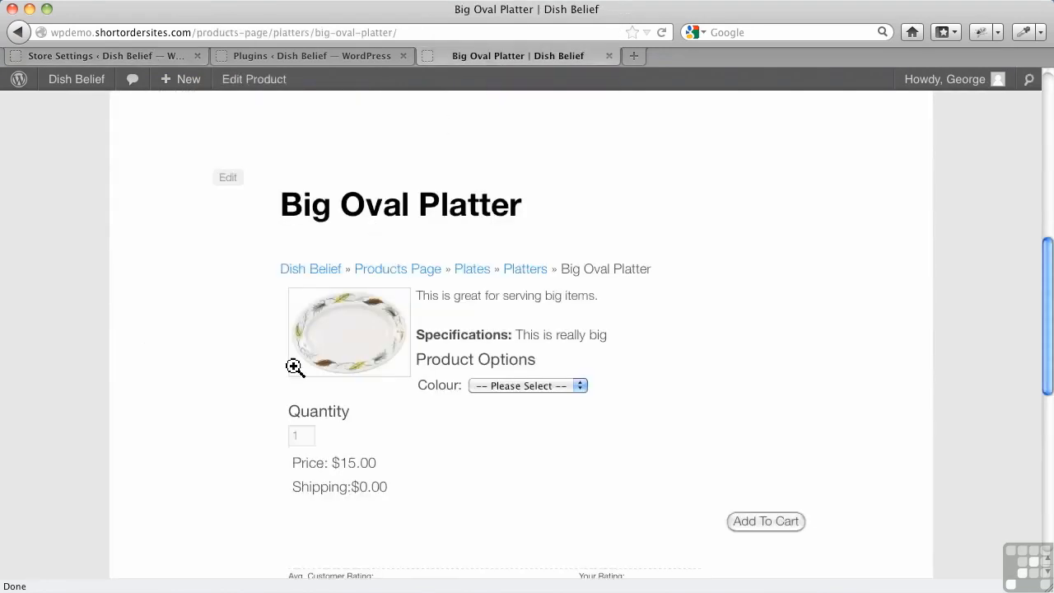
Set the Single Product Image Size to 300 width and 300 height in the store settings and save the changes.
click(146, 56)
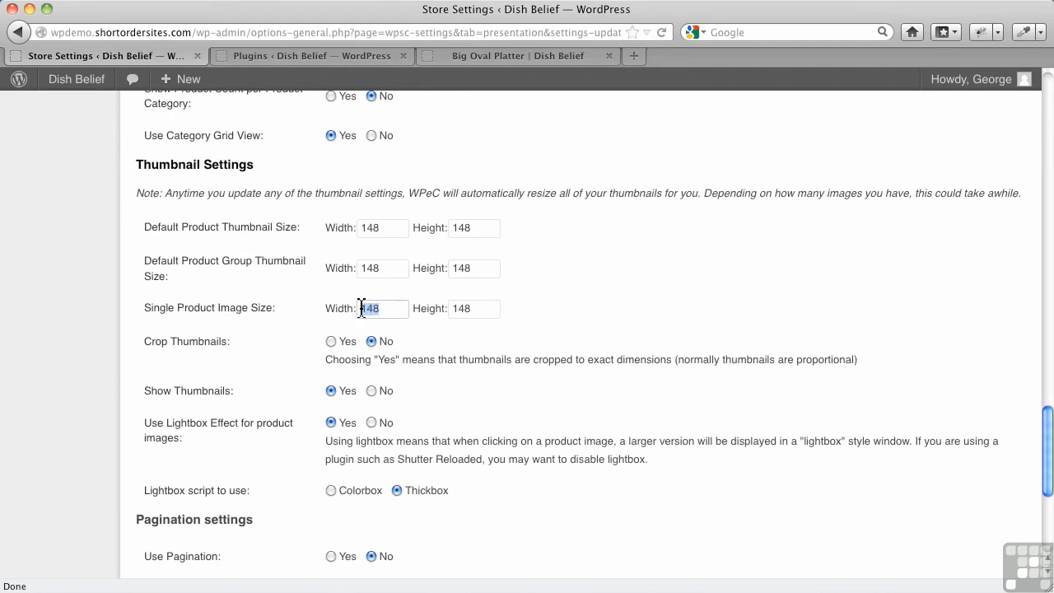
text(300)
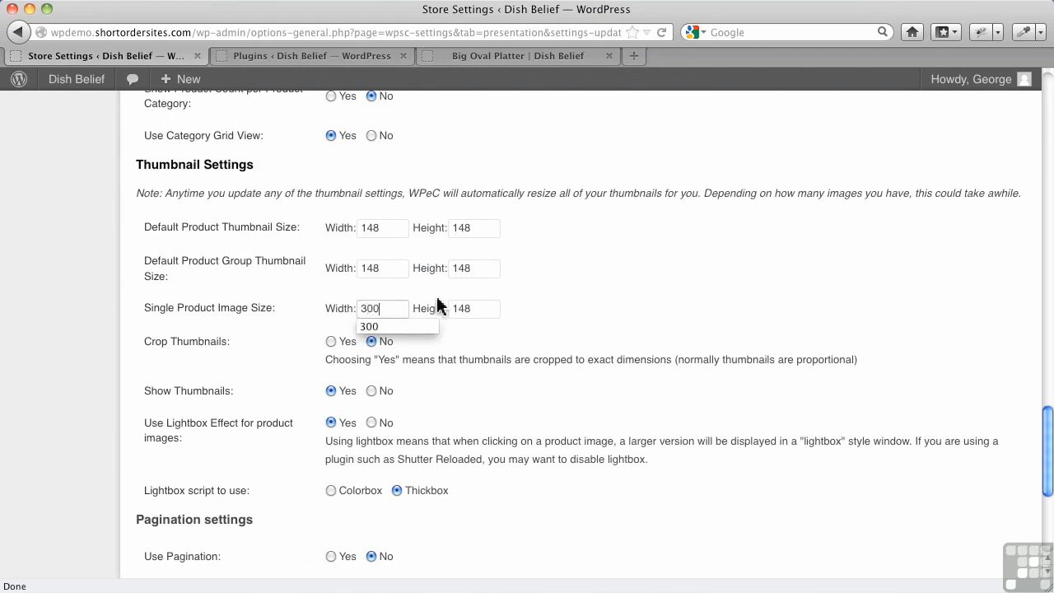
click(467, 308)
text(300)
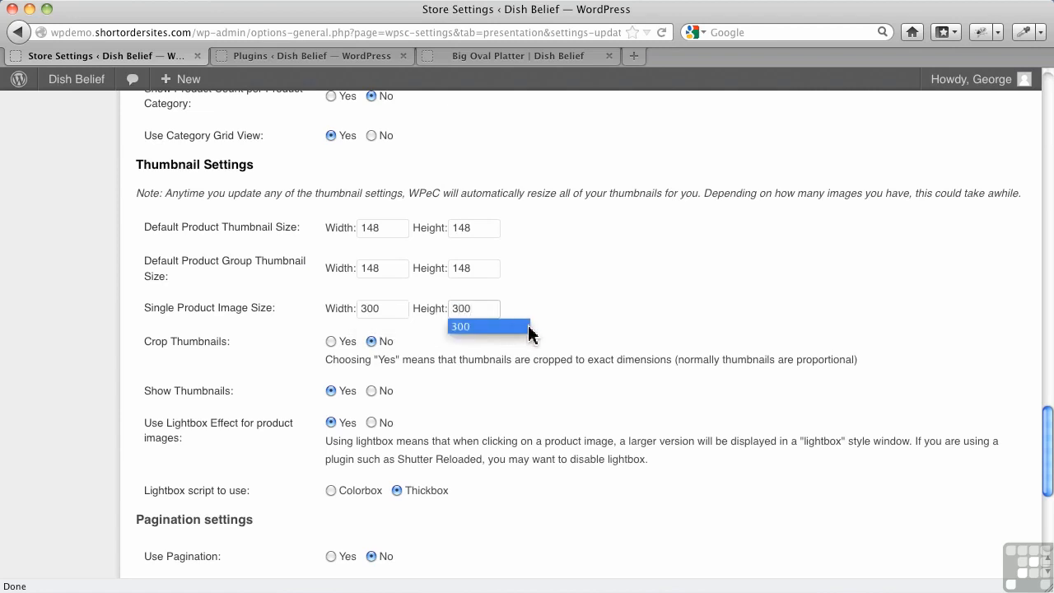
click(623, 330)
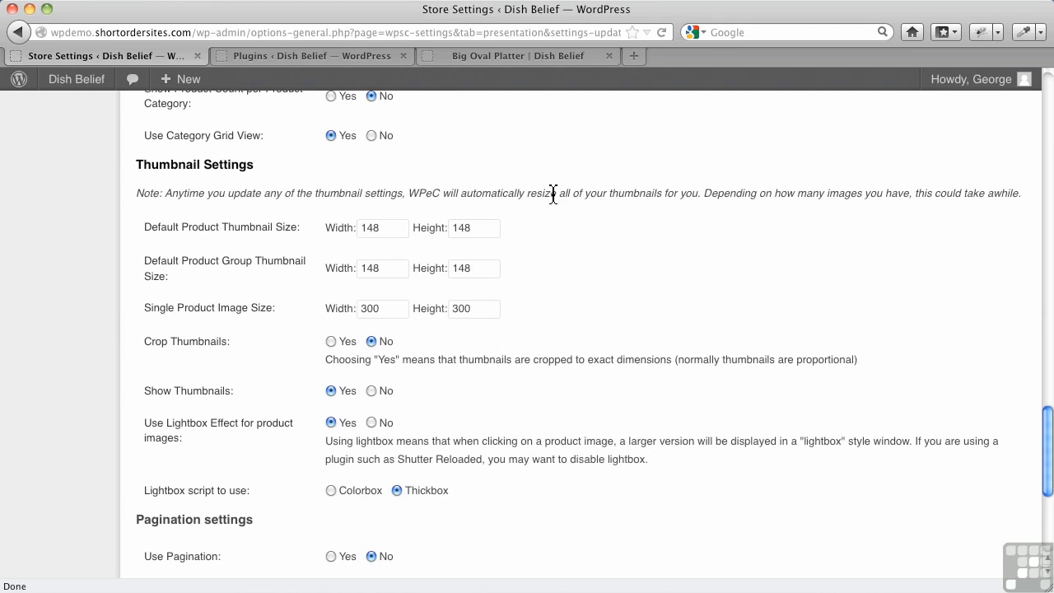
scroll(494, 388, down, 6)
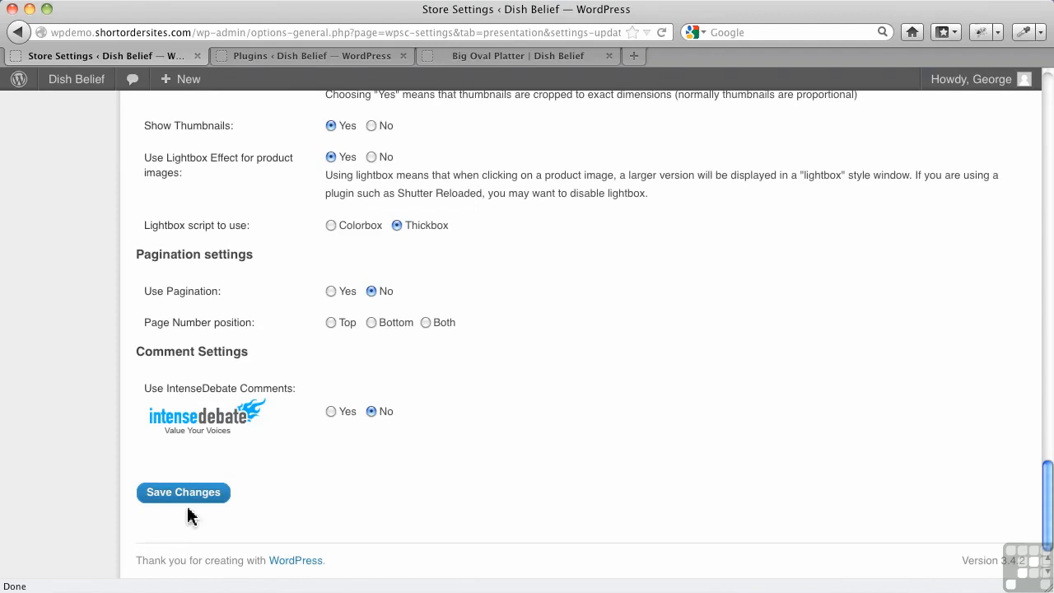
click(179, 505)
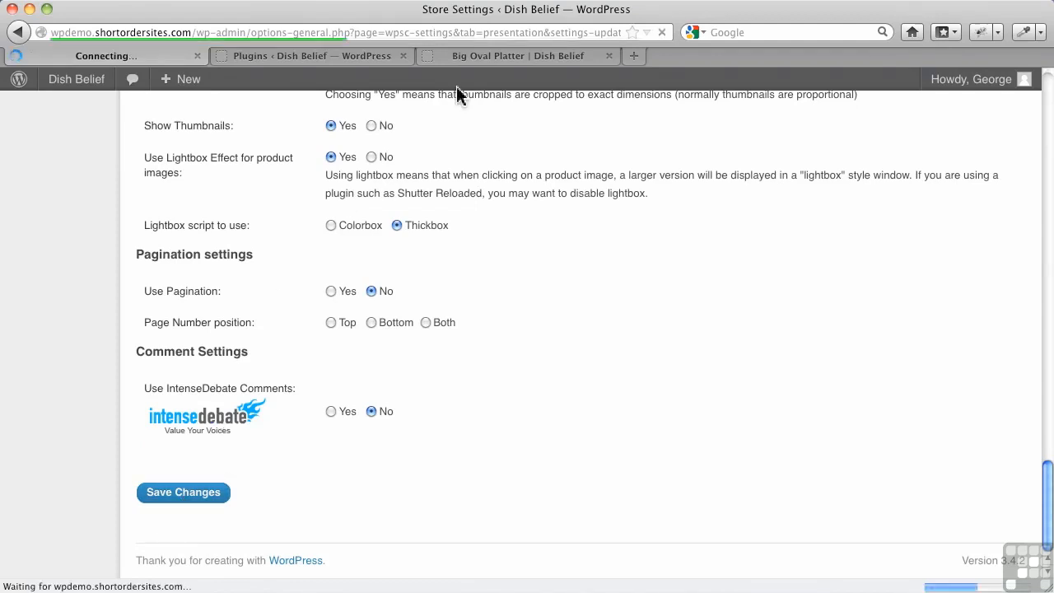
Reload the Big Oval Platter page to check its image size, and review the product thumbnails on the Products Page.
click(484, 56)
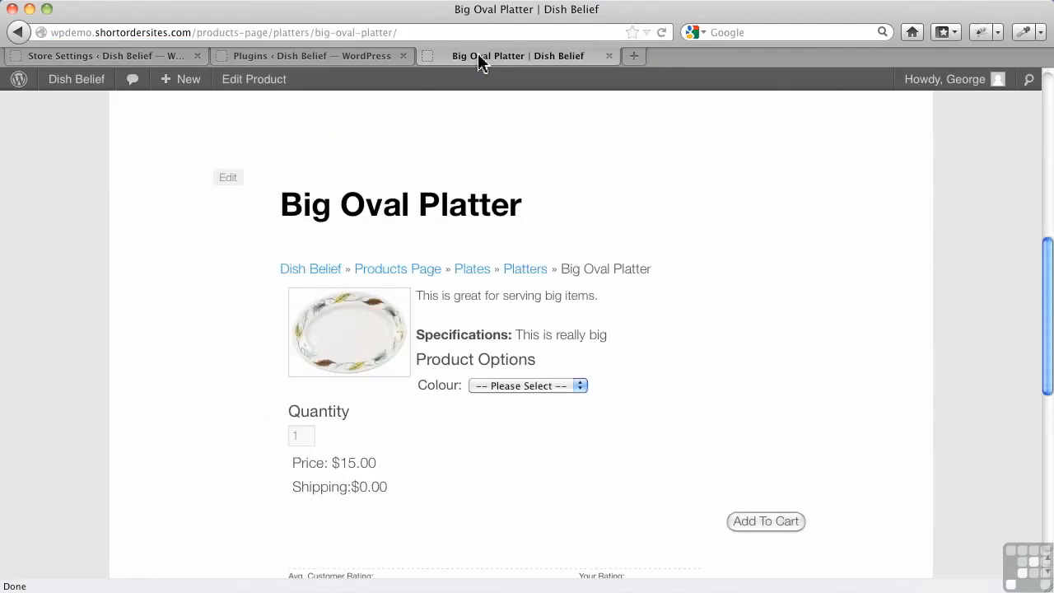
click(661, 33)
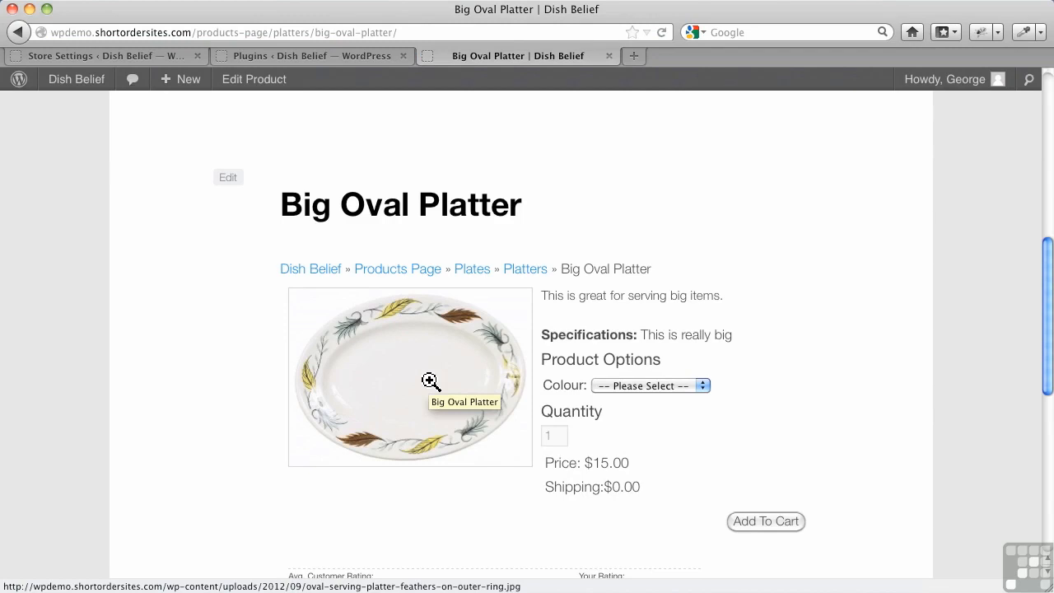
scroll(532, 270, up, 5)
click(536, 275)
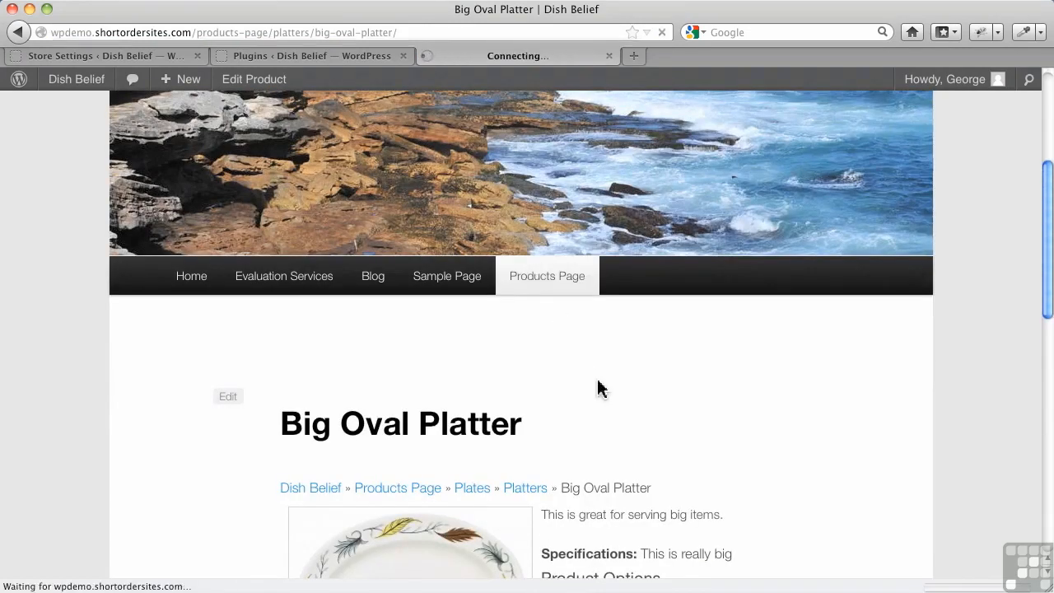
scroll(591, 392, down, 5)
scroll(590, 391, down, 5)
scroll(536, 236, up, 2)
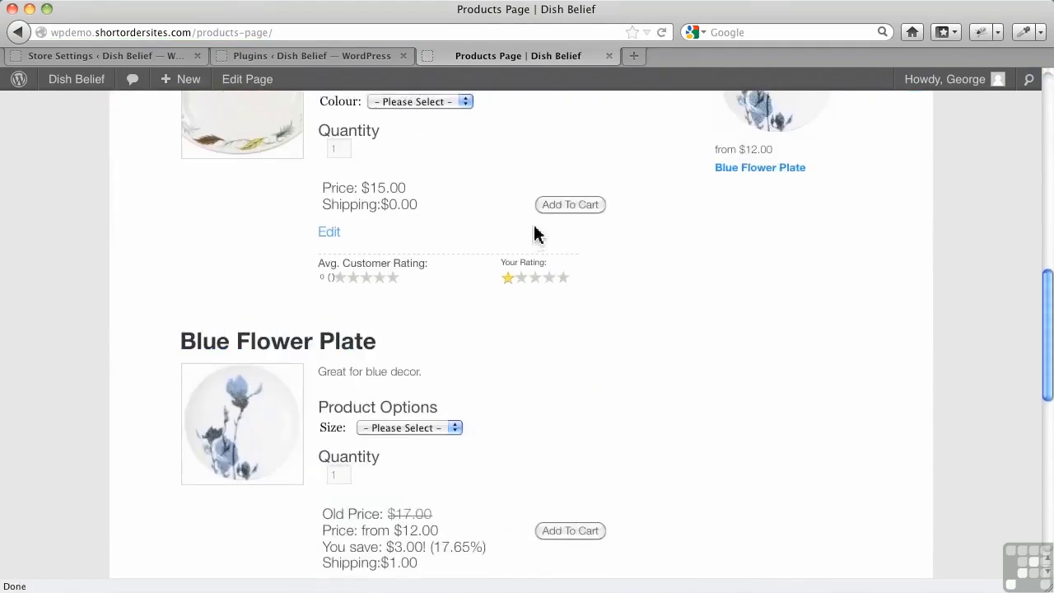
scroll(534, 267, up, 3)
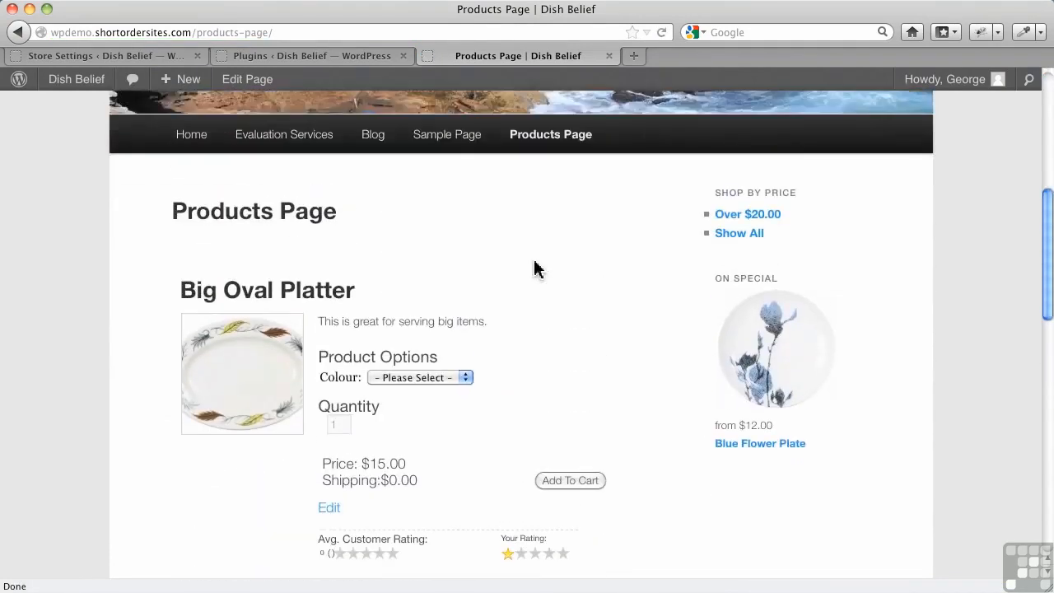
Look through the store's presentation settings and reopen the Big Oval Platter page from the product listing to view its image.
click(109, 56)
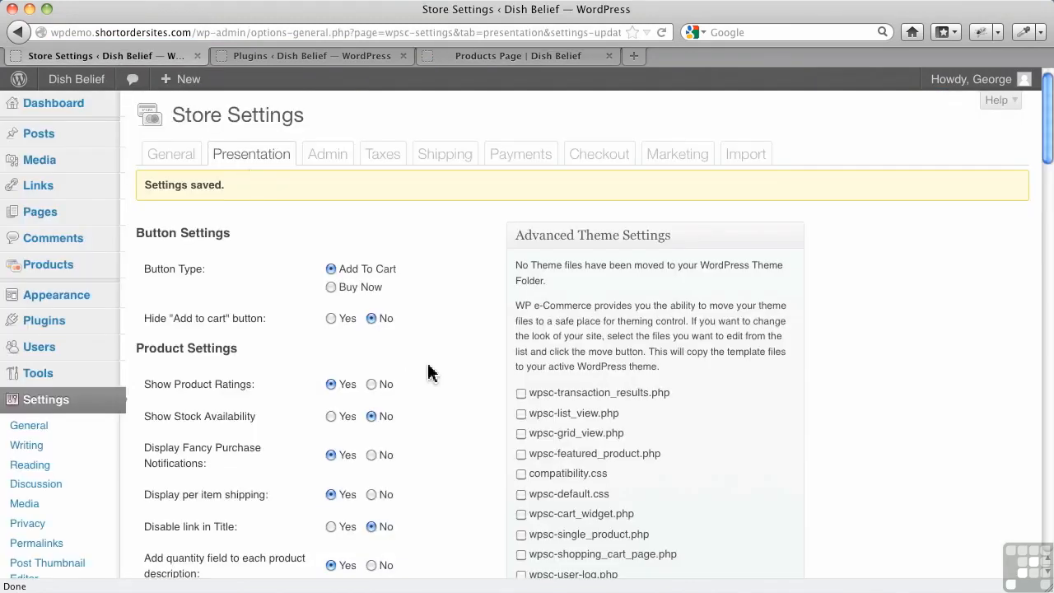
scroll(428, 372, down, 10)
scroll(431, 375, down, 2)
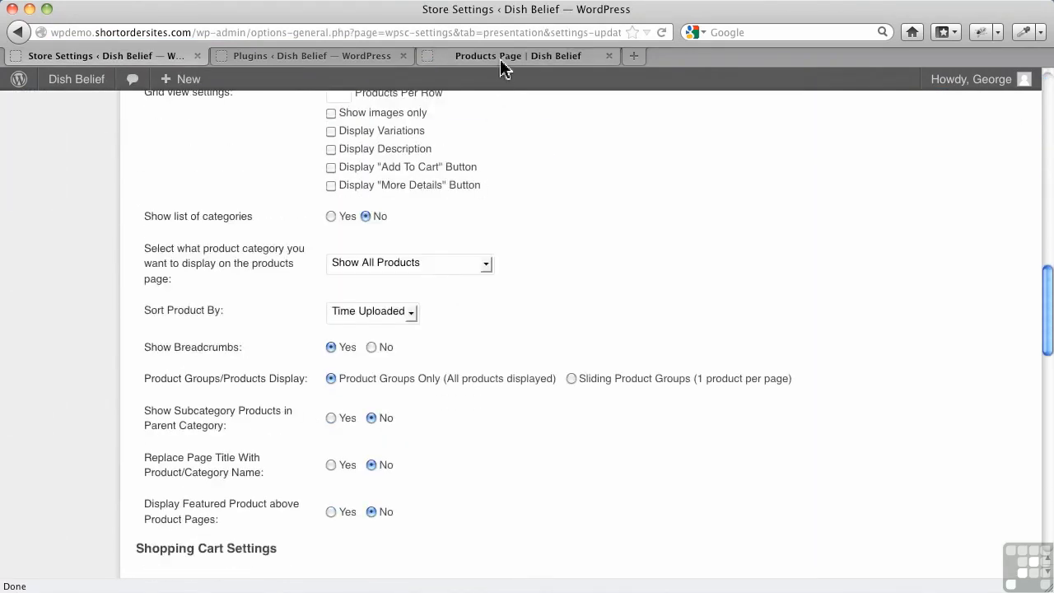
click(500, 56)
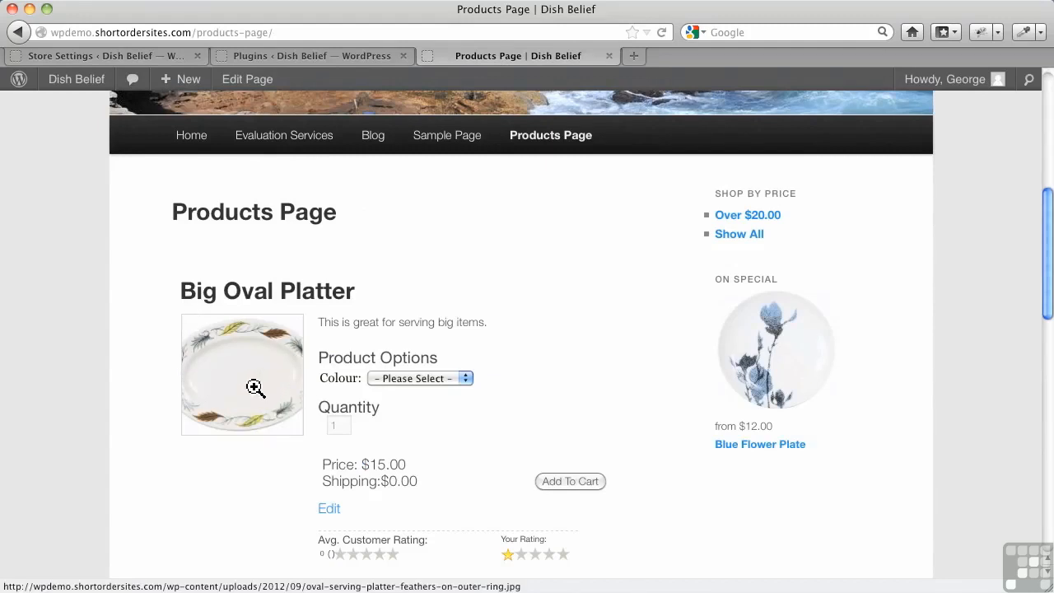
click(287, 305)
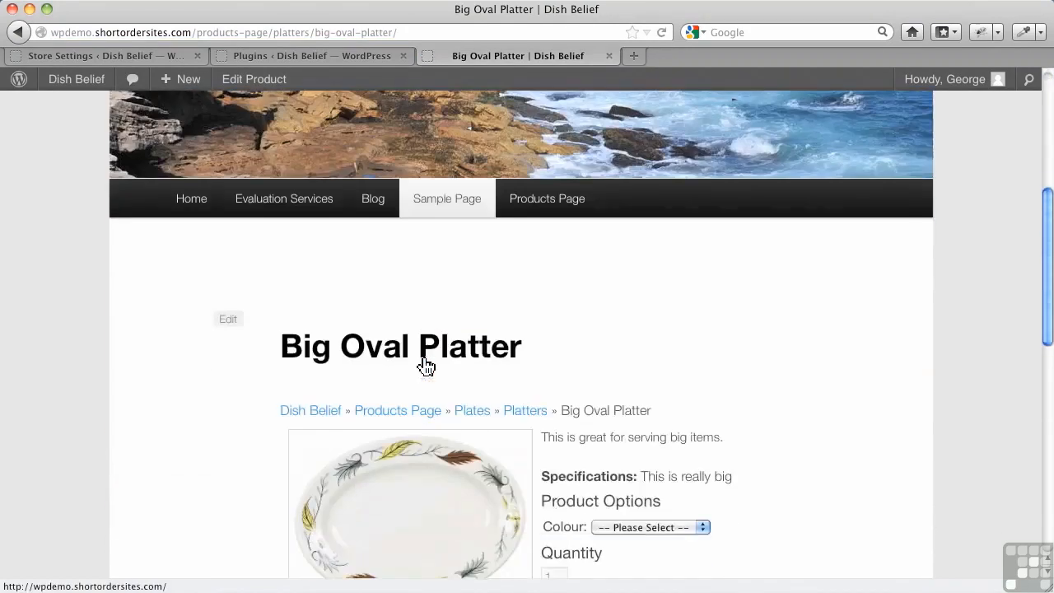
scroll(426, 366, down, 3)
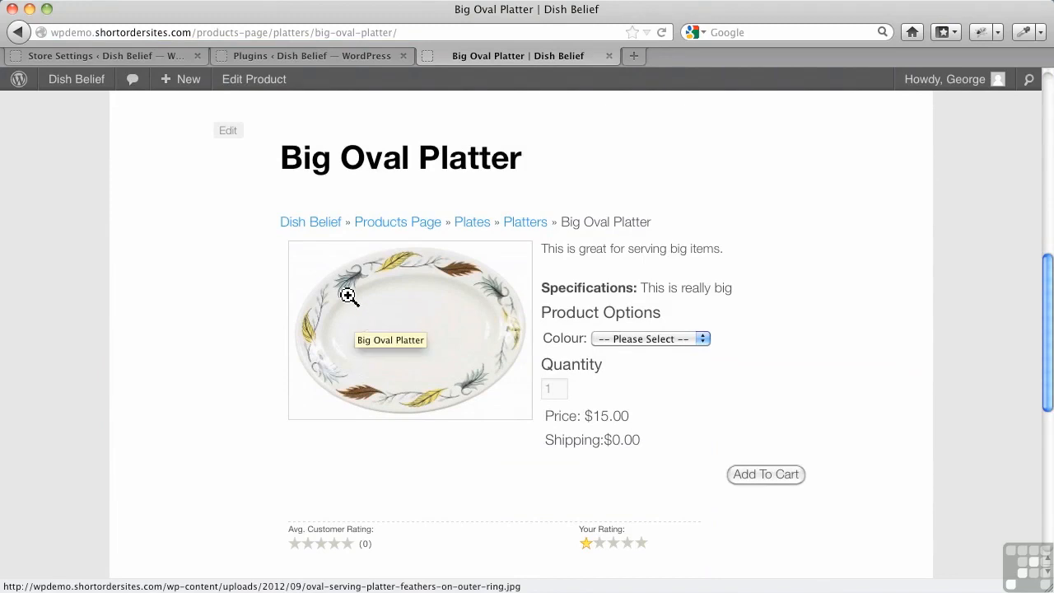
Examine the store's Thumbnail Settings and compare them with the thumbnails on the Products Page.
click(115, 56)
scroll(464, 401, down, 10)
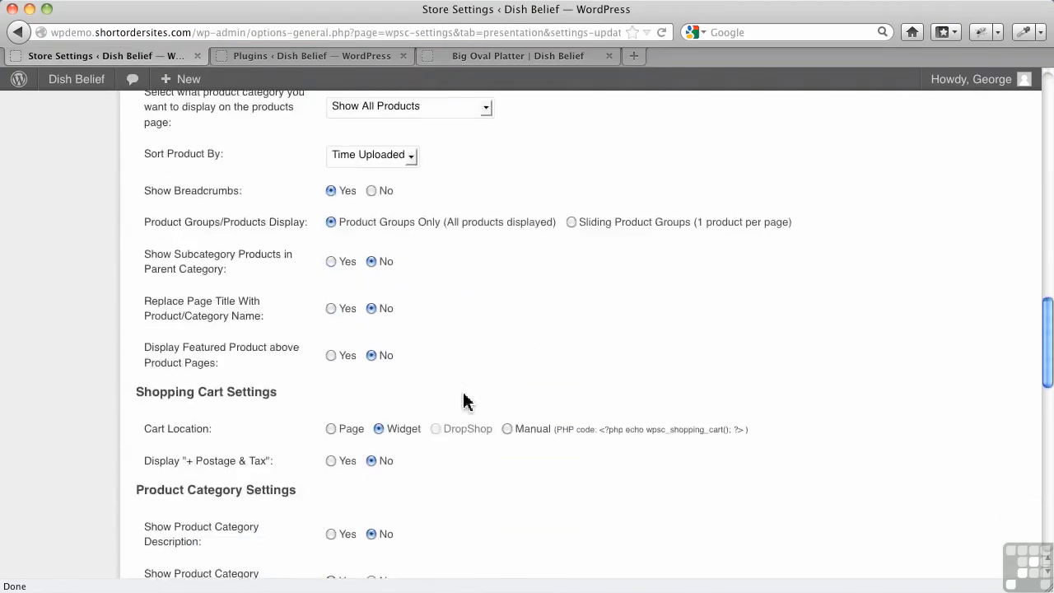
scroll(461, 399, down, 5)
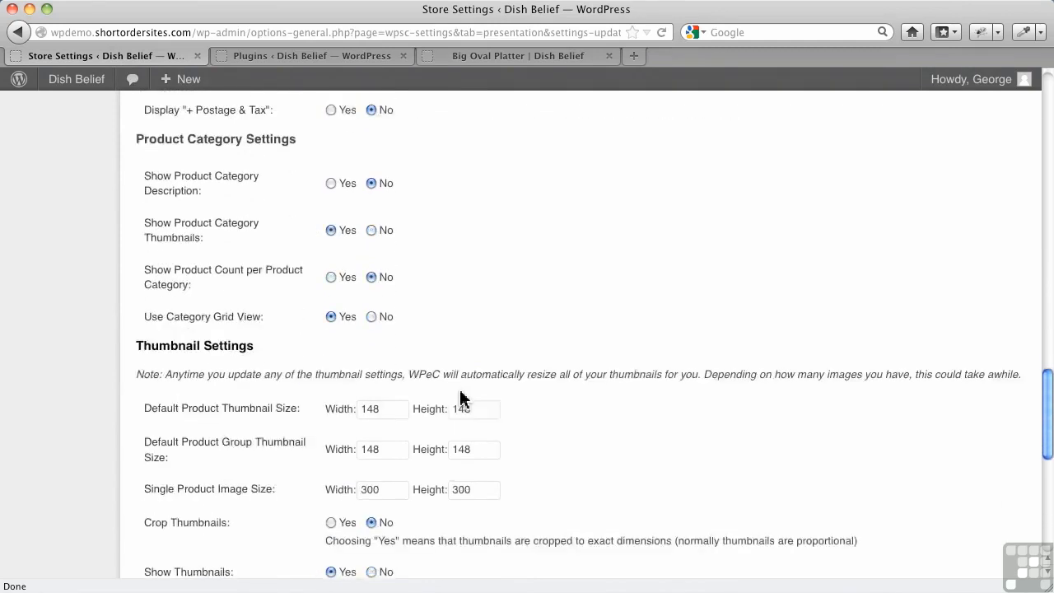
scroll(461, 395, down, 1)
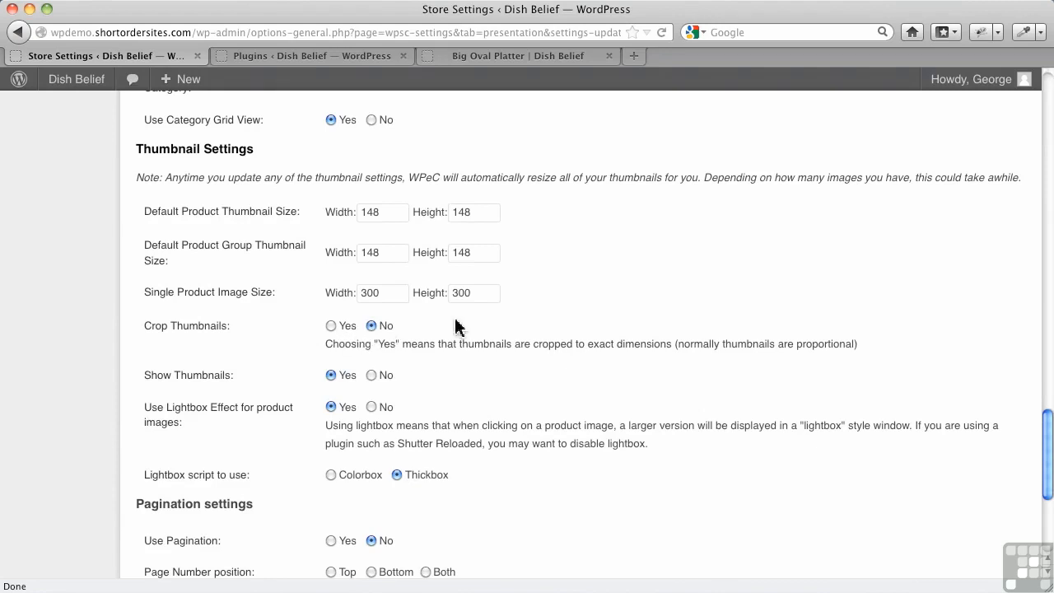
click(465, 58)
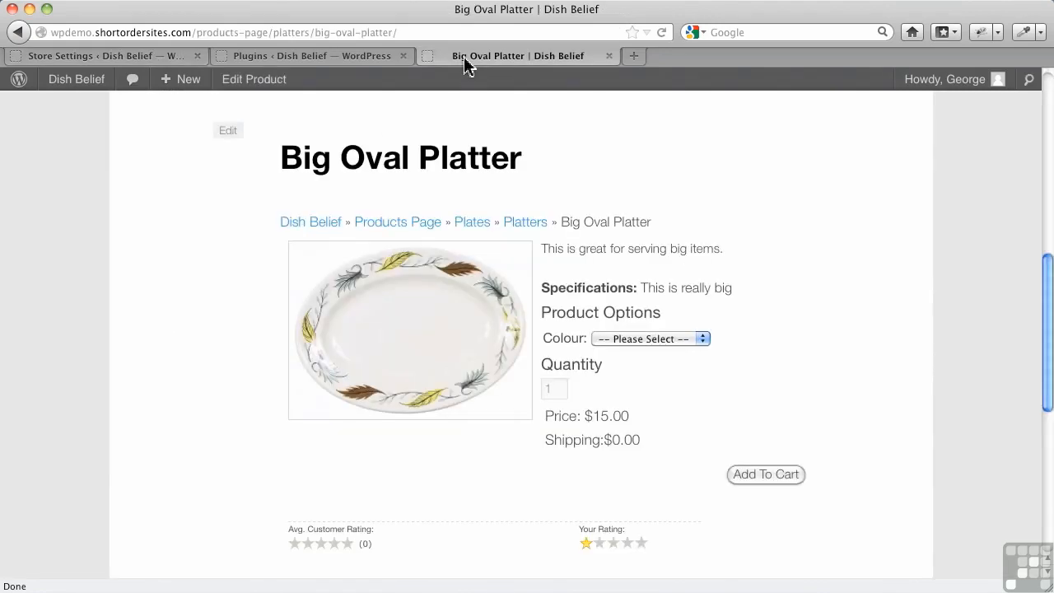
click(17, 32)
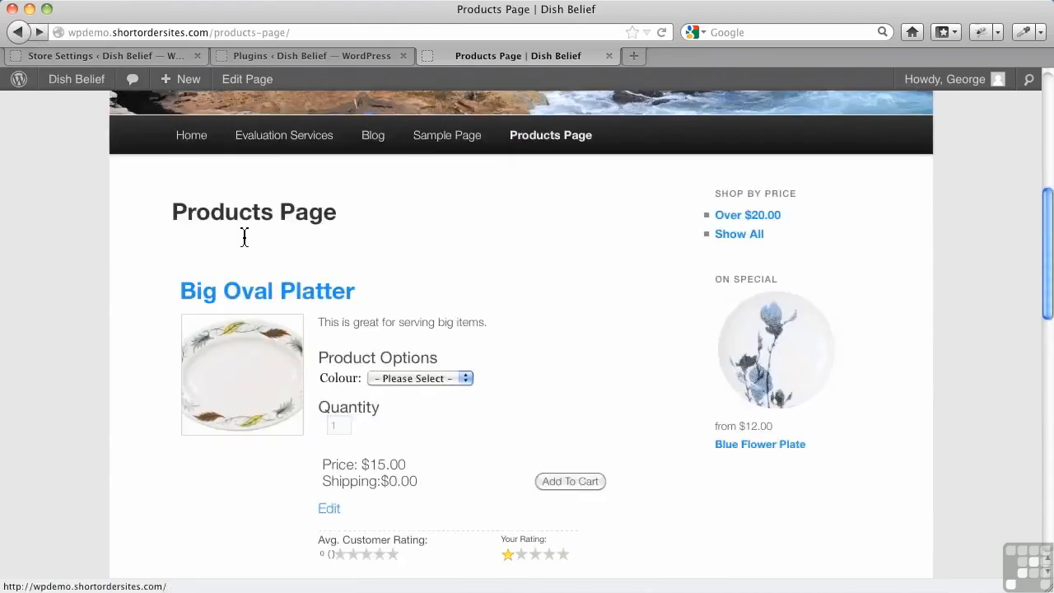
click(132, 58)
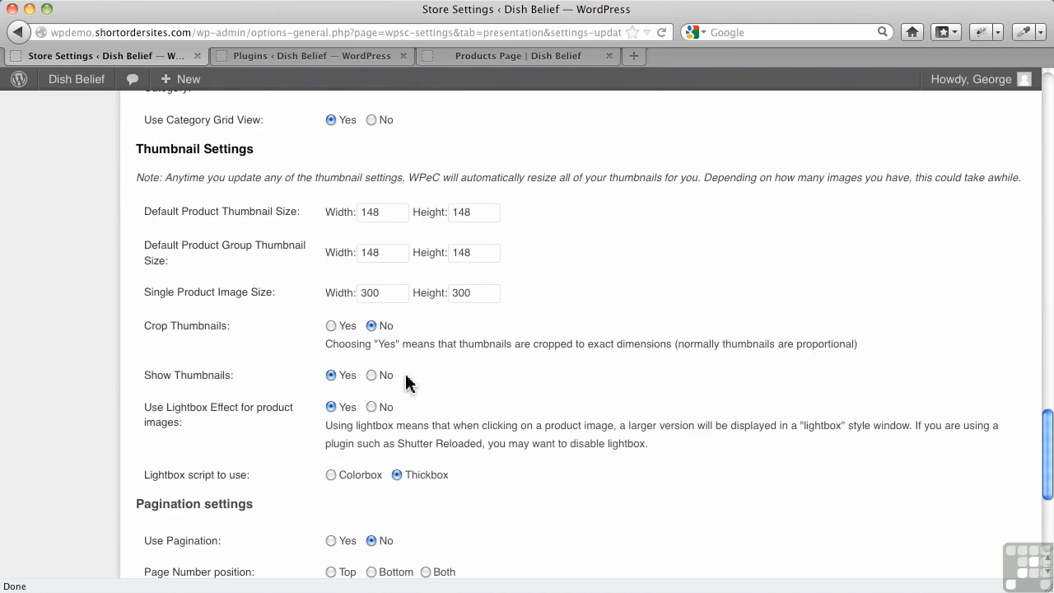
Open the Big Oval Platter page, view its image enlarged in the lightbox, and close the lightbox.
click(475, 56)
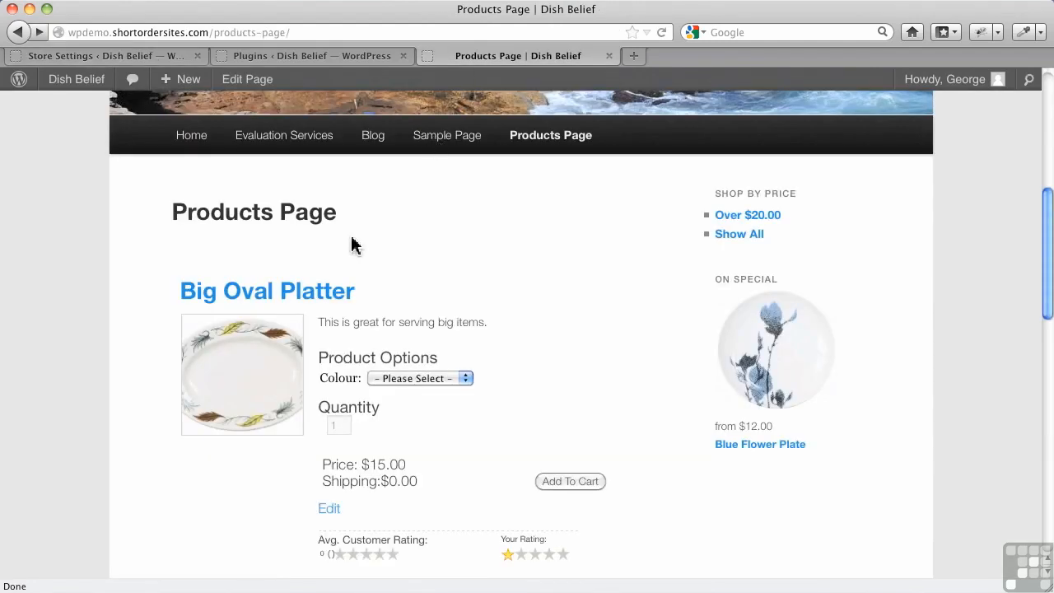
click(309, 301)
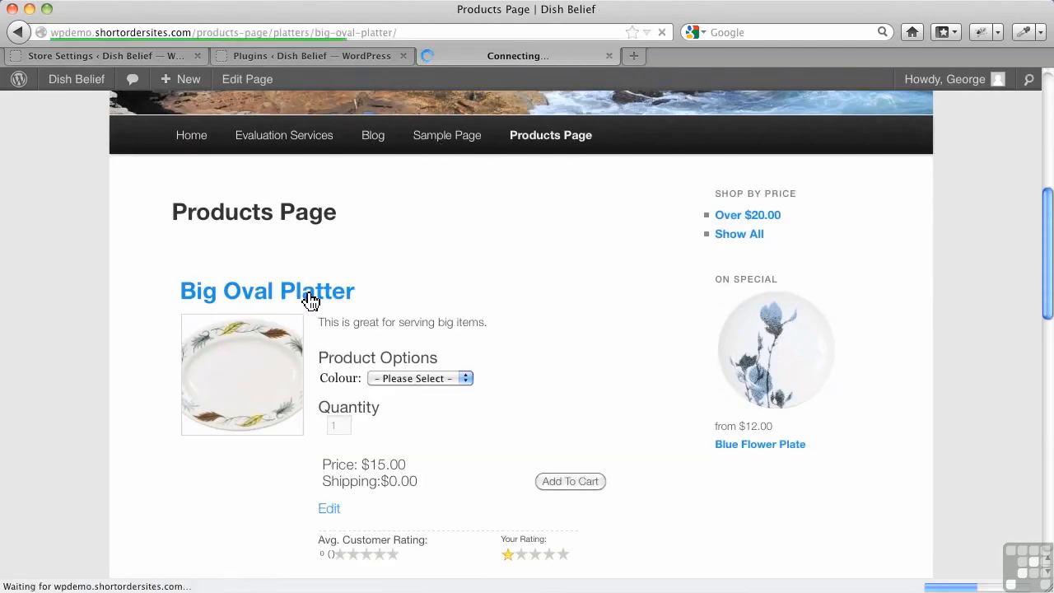
scroll(365, 369, down, 5)
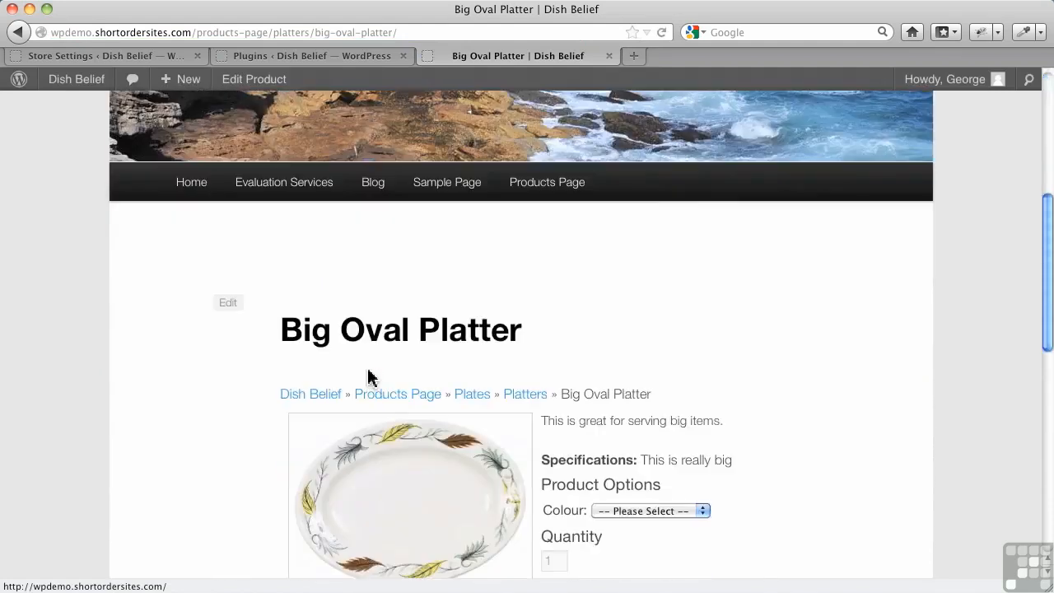
scroll(368, 377, down, 5)
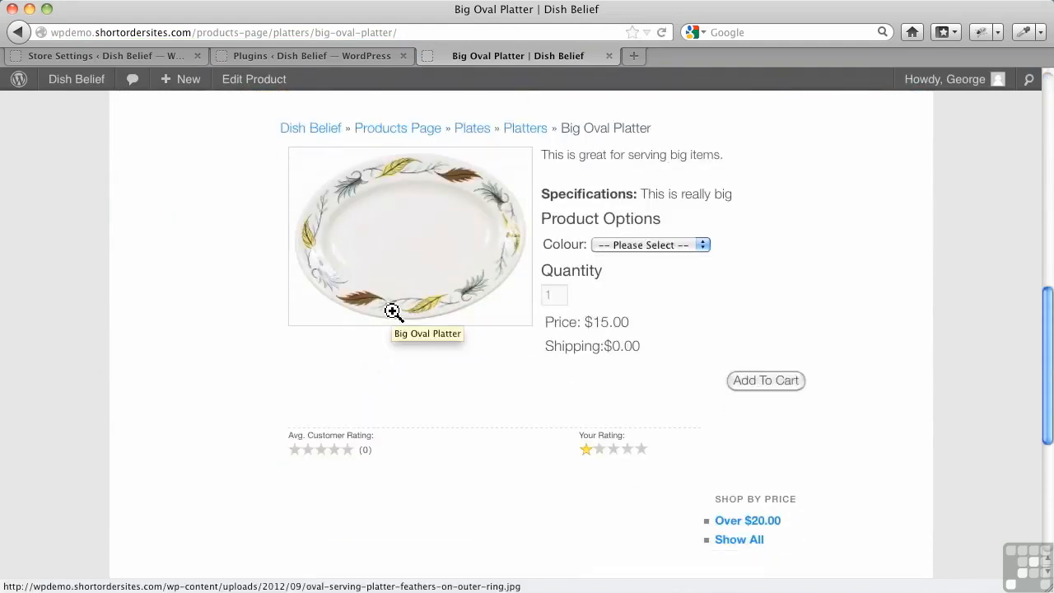
click(393, 311)
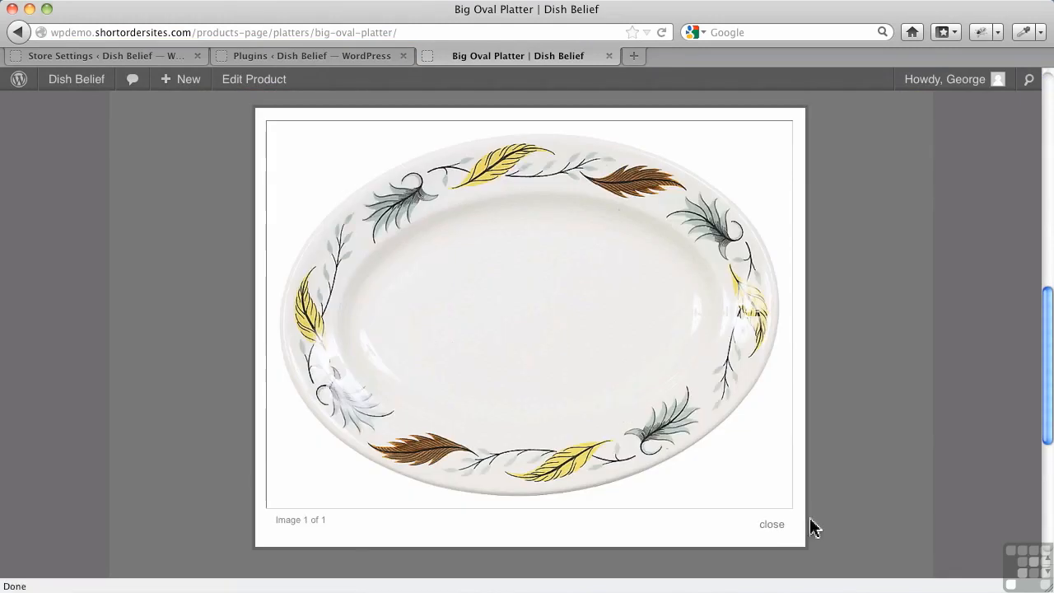
click(771, 525)
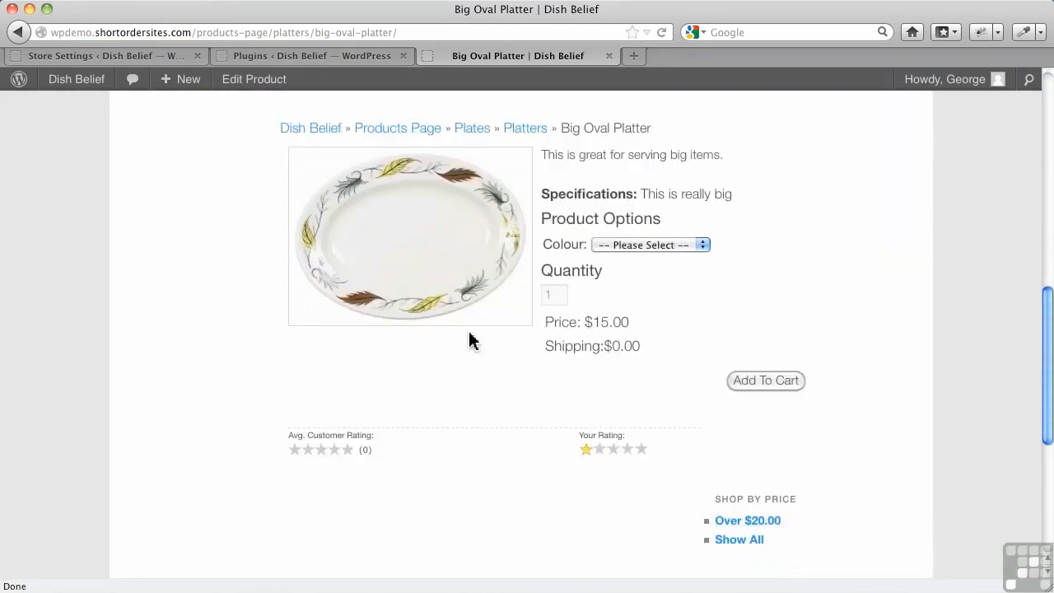
Turn on Crop Thumbnails in the store's Thumbnail Settings and save the changes.
click(148, 54)
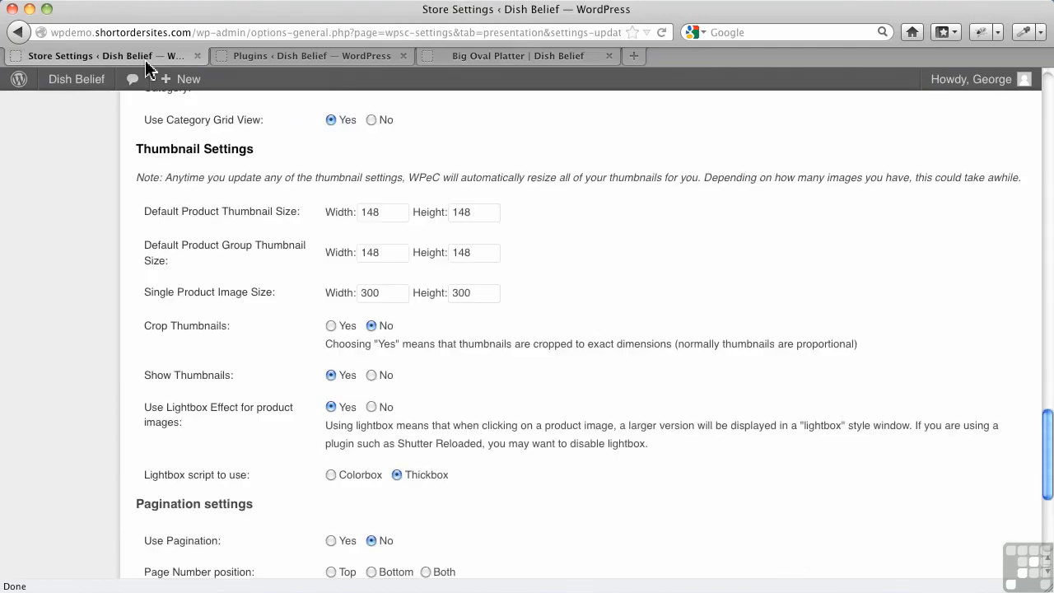
scroll(457, 426, down, 5)
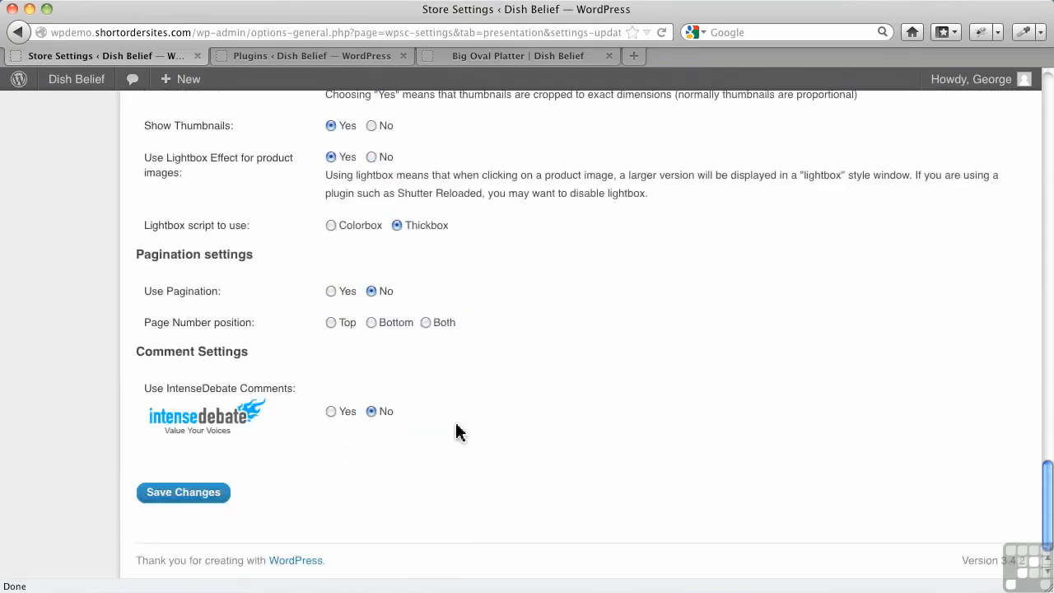
scroll(457, 426, up, 5)
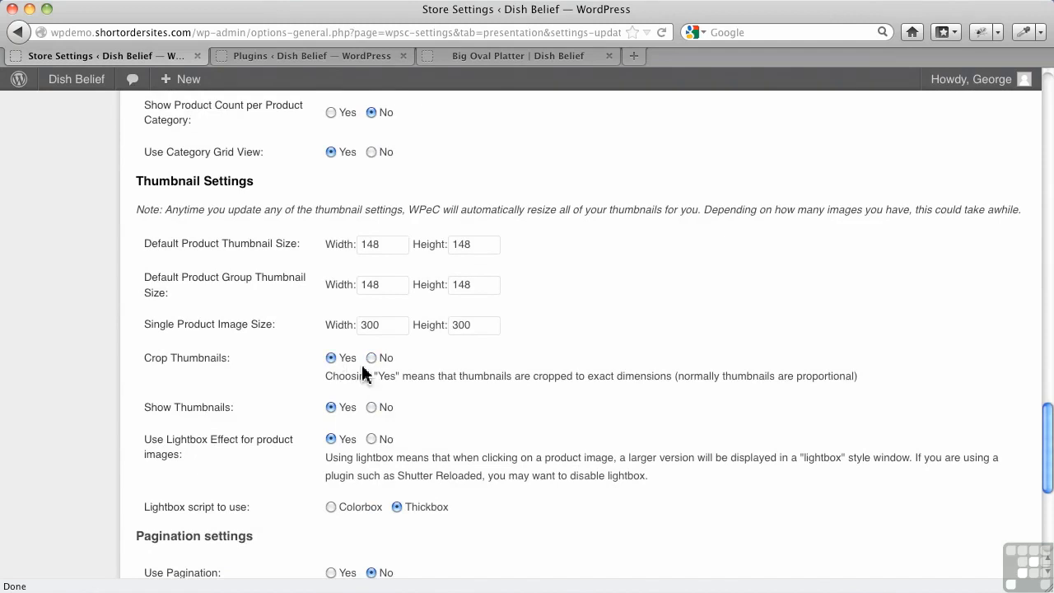
scroll(447, 412, down, 5)
click(207, 489)
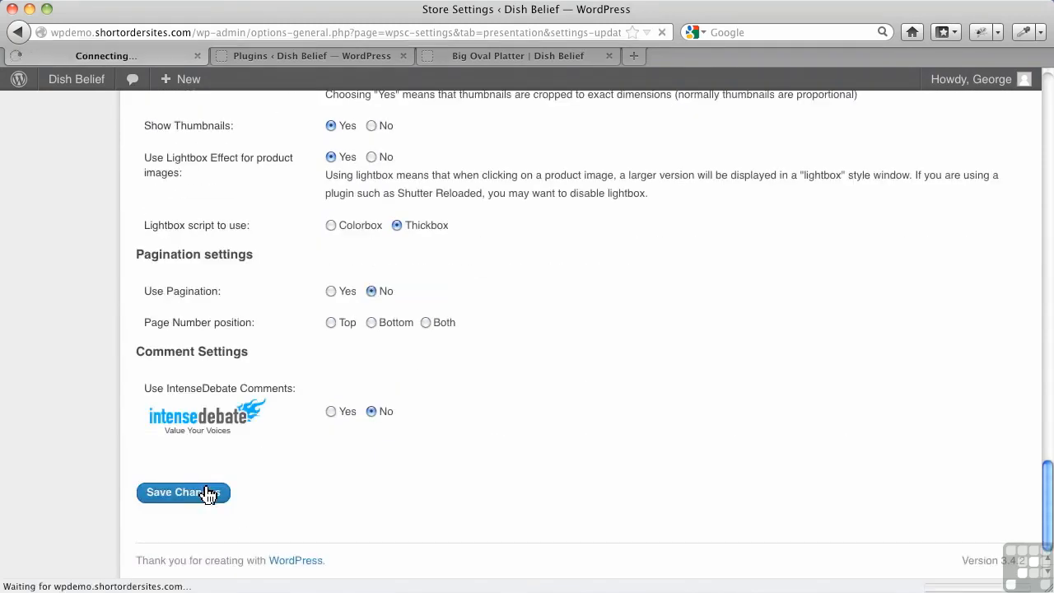
Reload the Big Oval Platter page to check its image cropping, and review the product thumbnails on the Products Page.
click(497, 56)
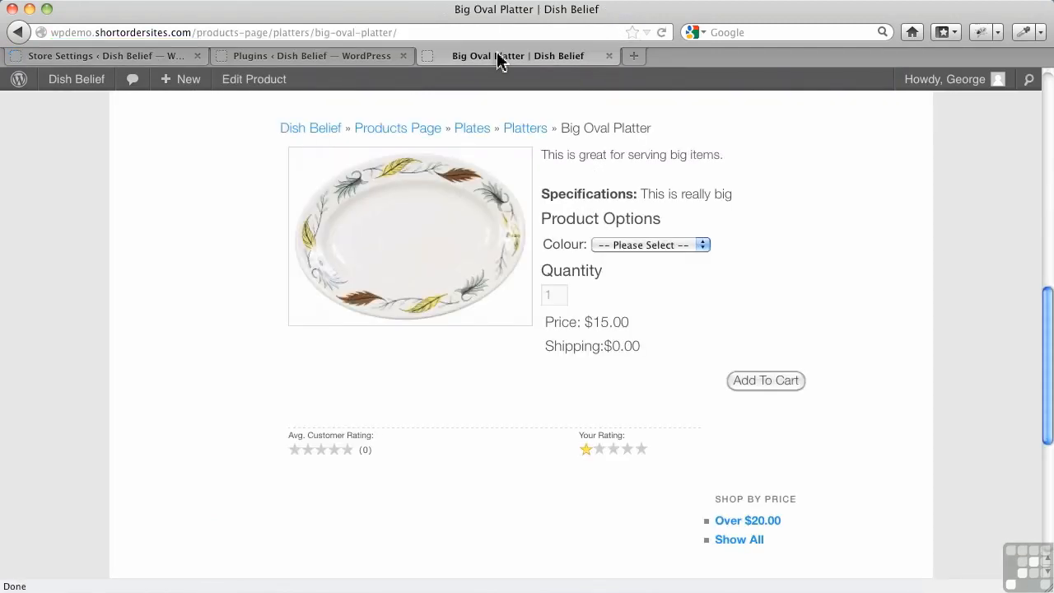
click(661, 33)
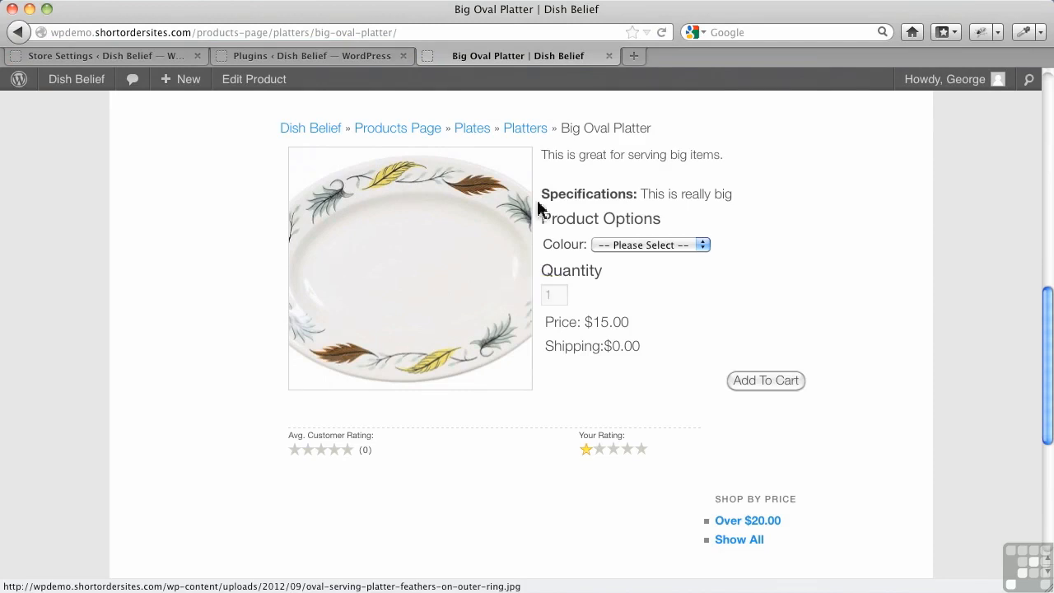
scroll(541, 206, up, 10)
click(537, 389)
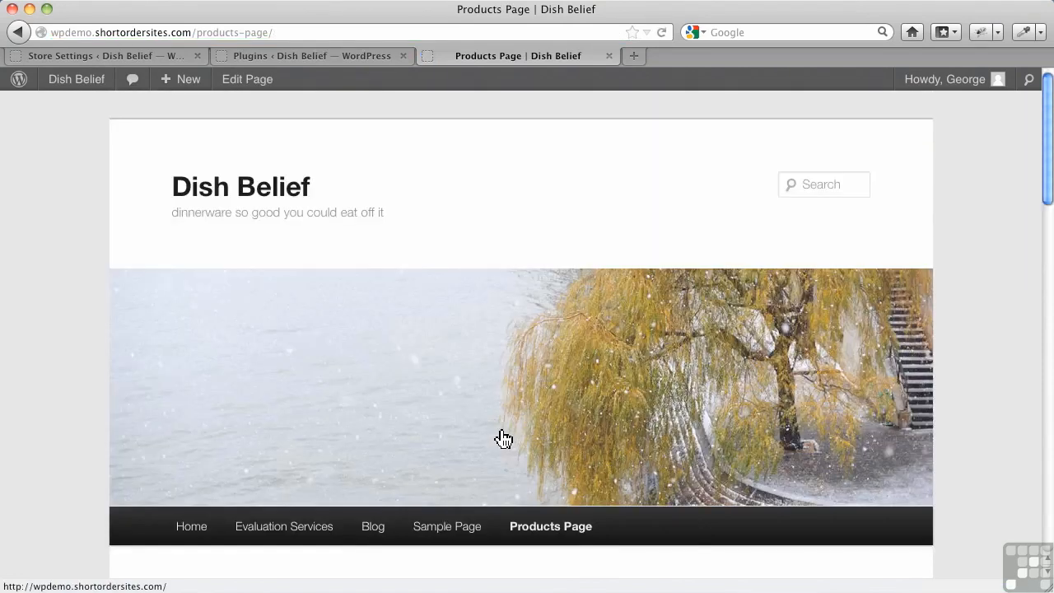
scroll(496, 437, down, 5)
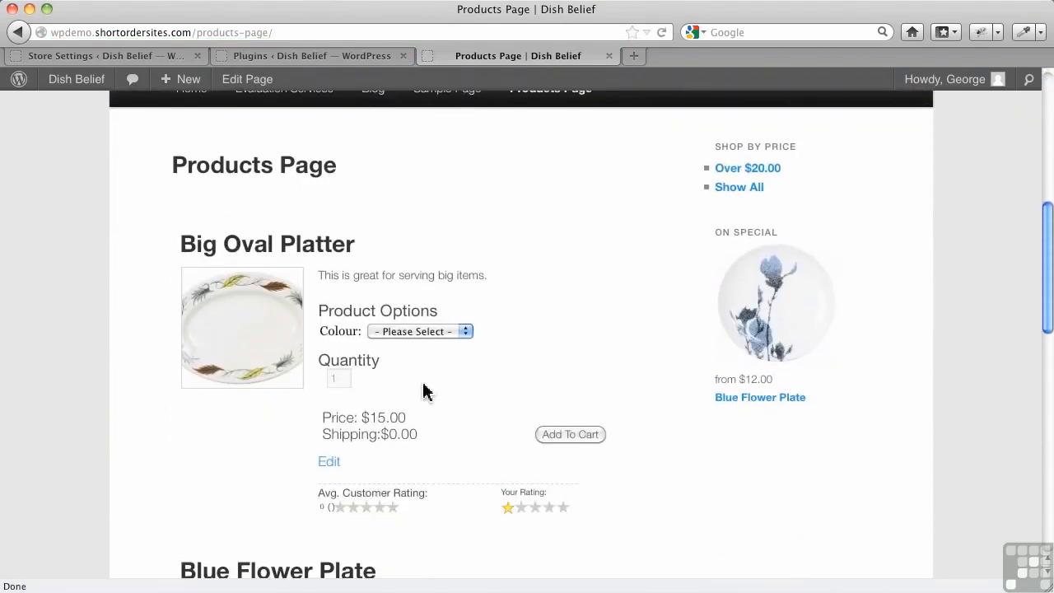
Examine the store's presentation settings, from the product page options down to the Thumbnail Settings.
click(66, 57)
scroll(404, 419, down, 10)
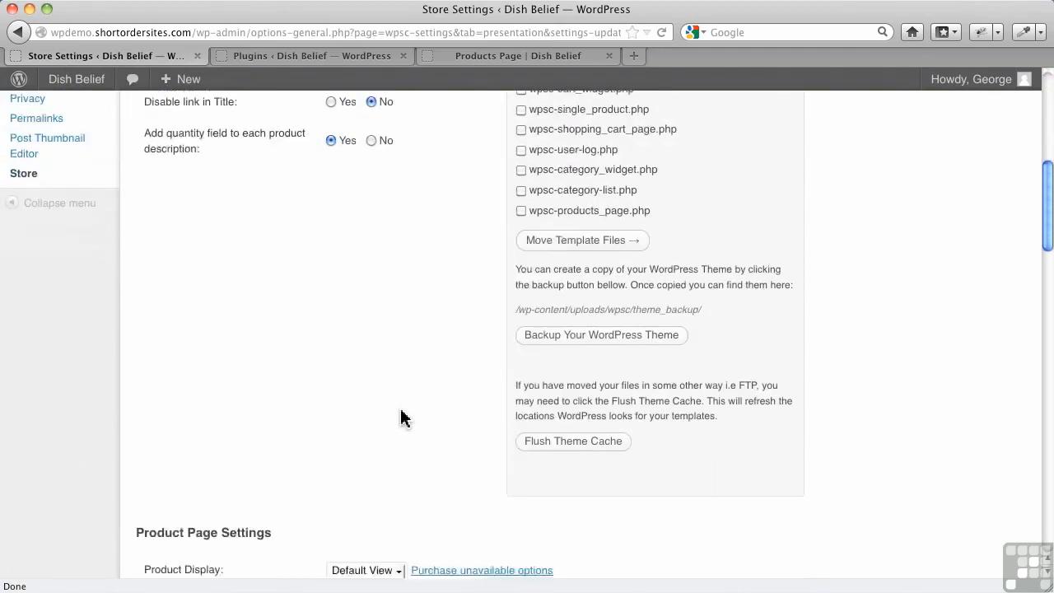
scroll(402, 418, down, 5)
scroll(402, 418, down, 4)
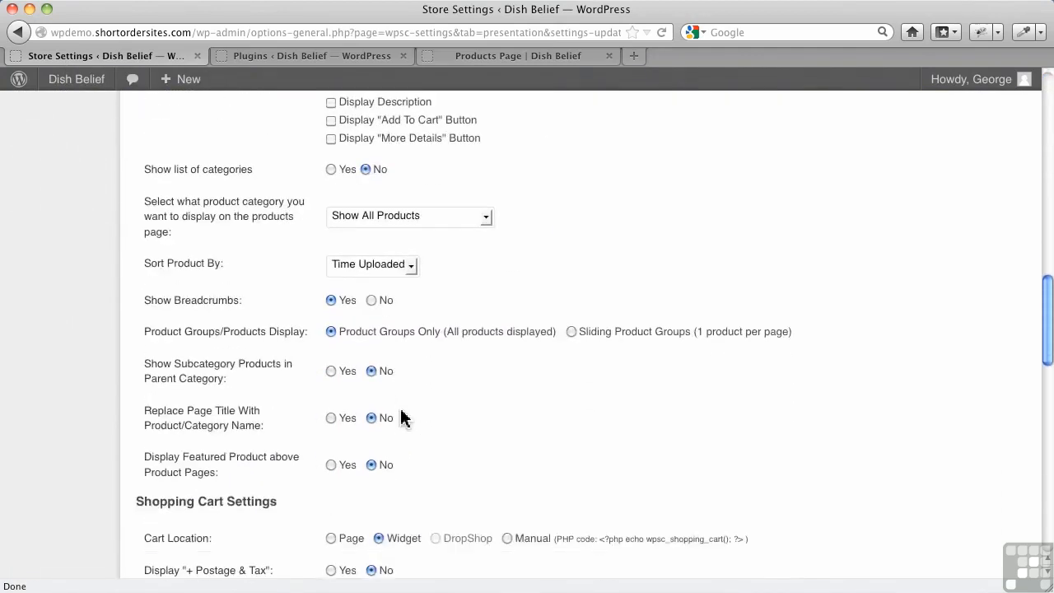
scroll(401, 418, down, 8)
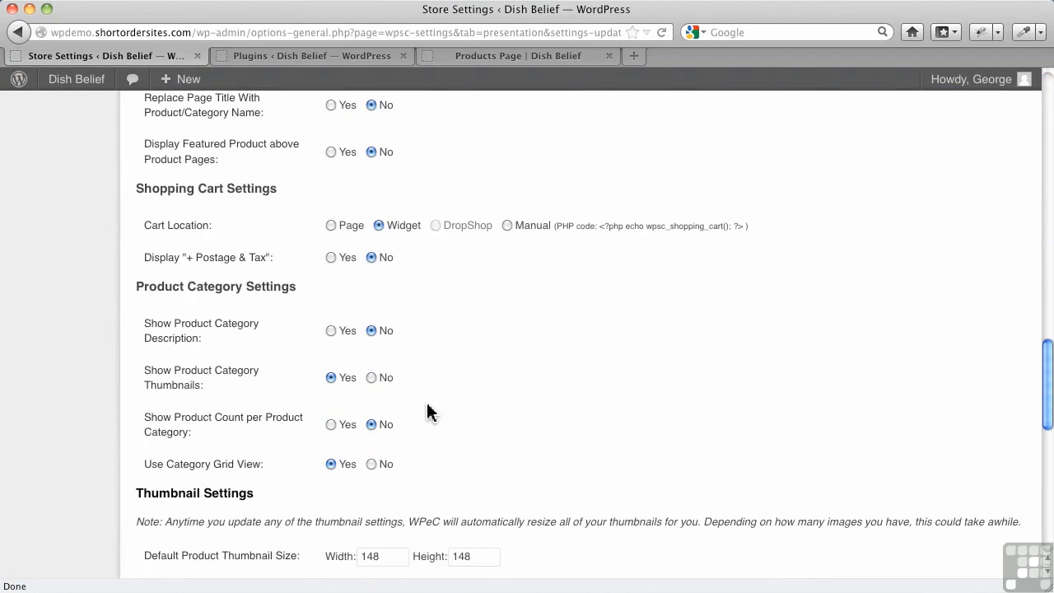
scroll(429, 411, down, 5)
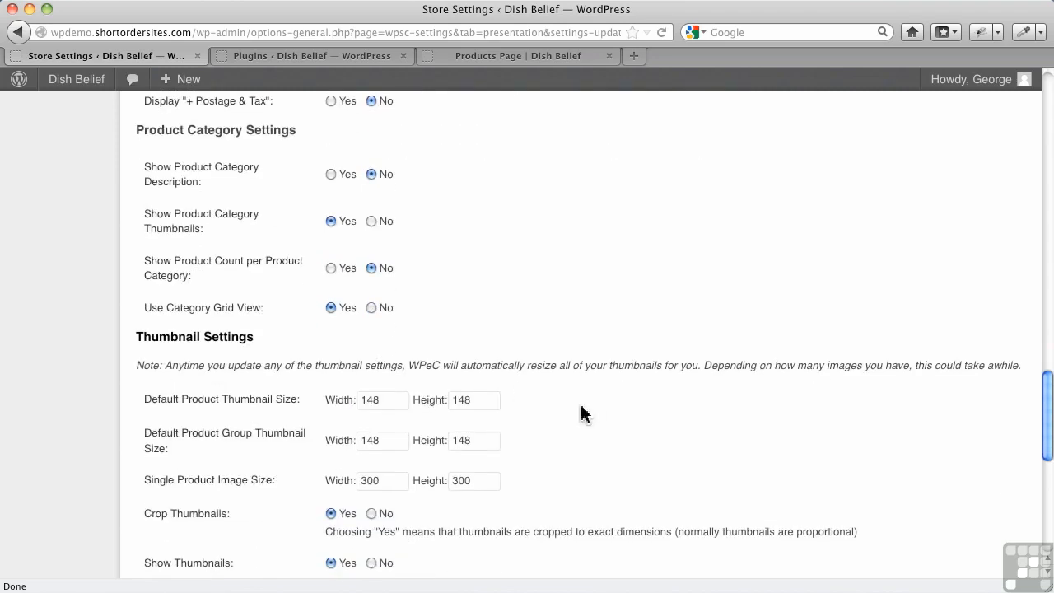
scroll(581, 416, down, 2)
scroll(574, 420, down, 1)
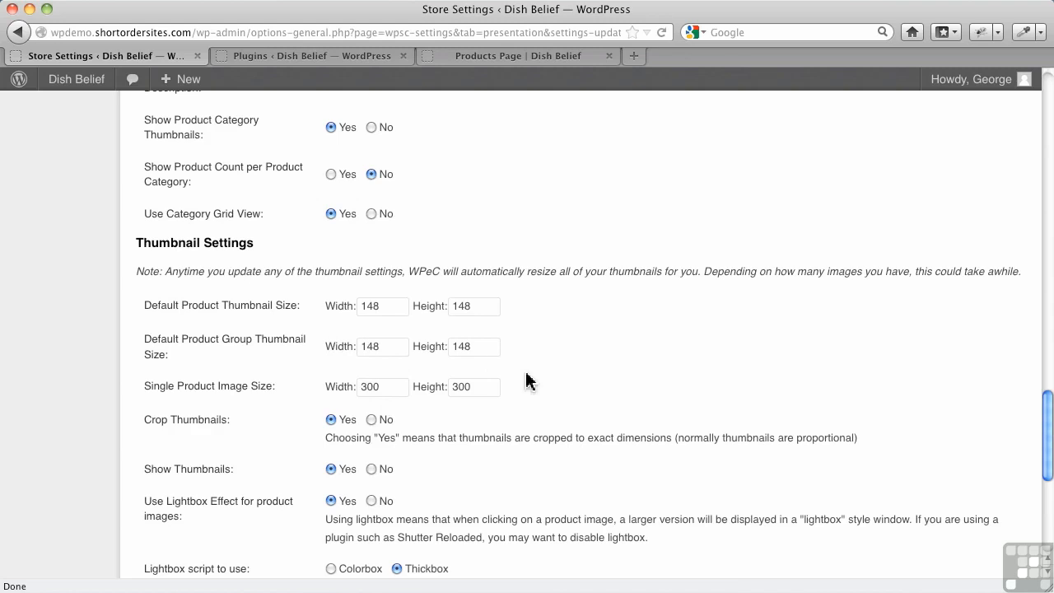
Start a new product from the store's product list and open its image uploader.
click(341, 58)
mouse_move(37, 274)
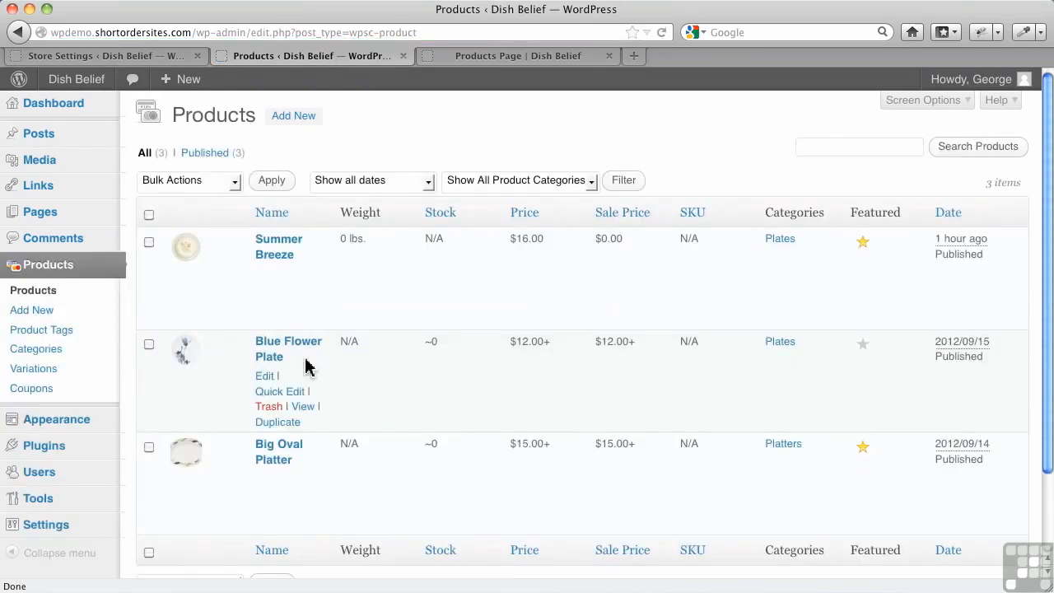
click(294, 118)
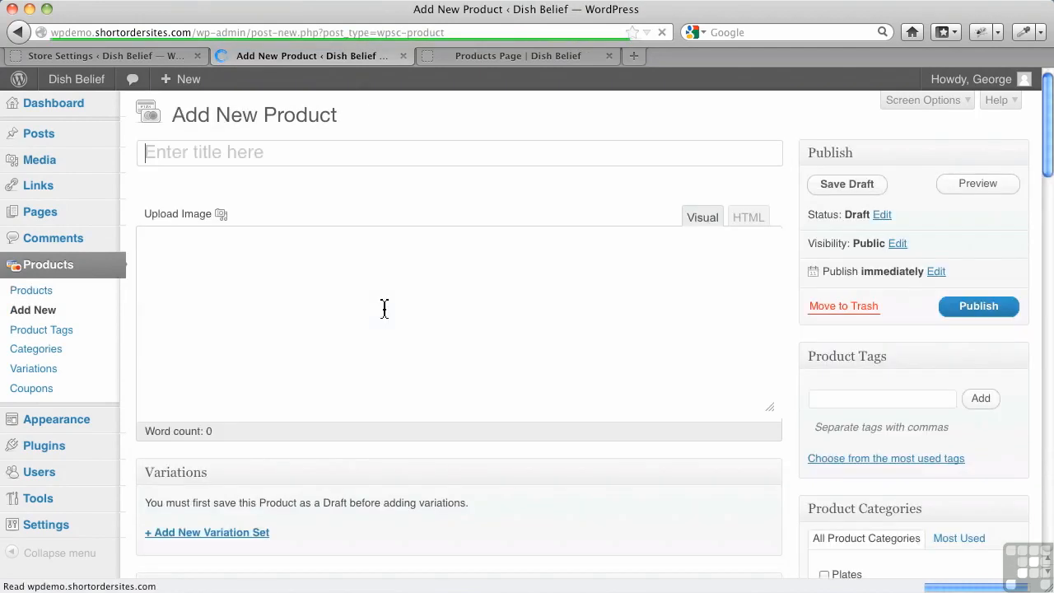
click(222, 216)
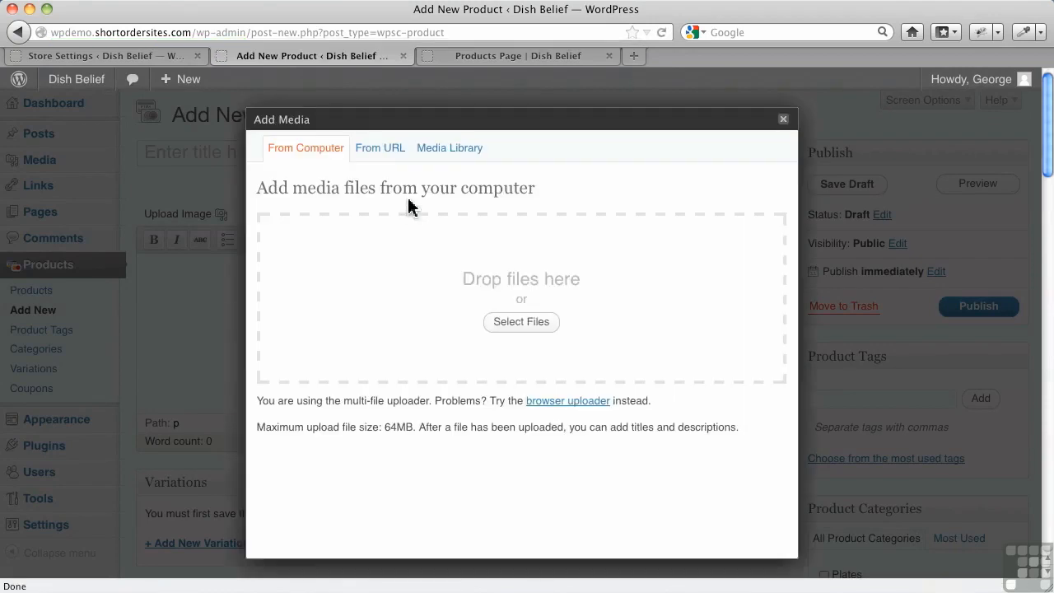
click(517, 323)
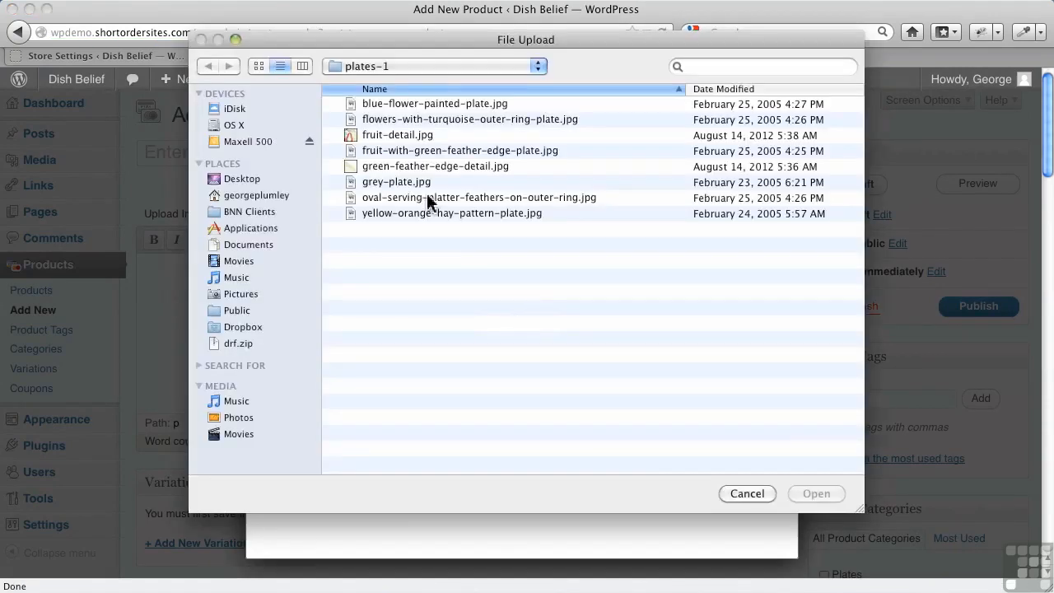
click(404, 136)
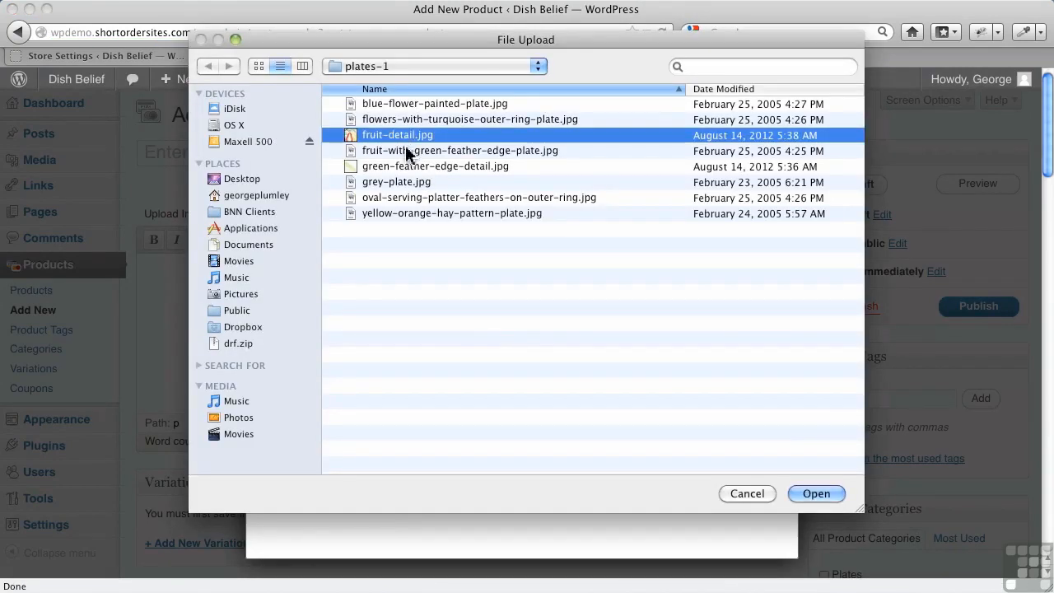
super+click(406, 153)
super+click(406, 168)
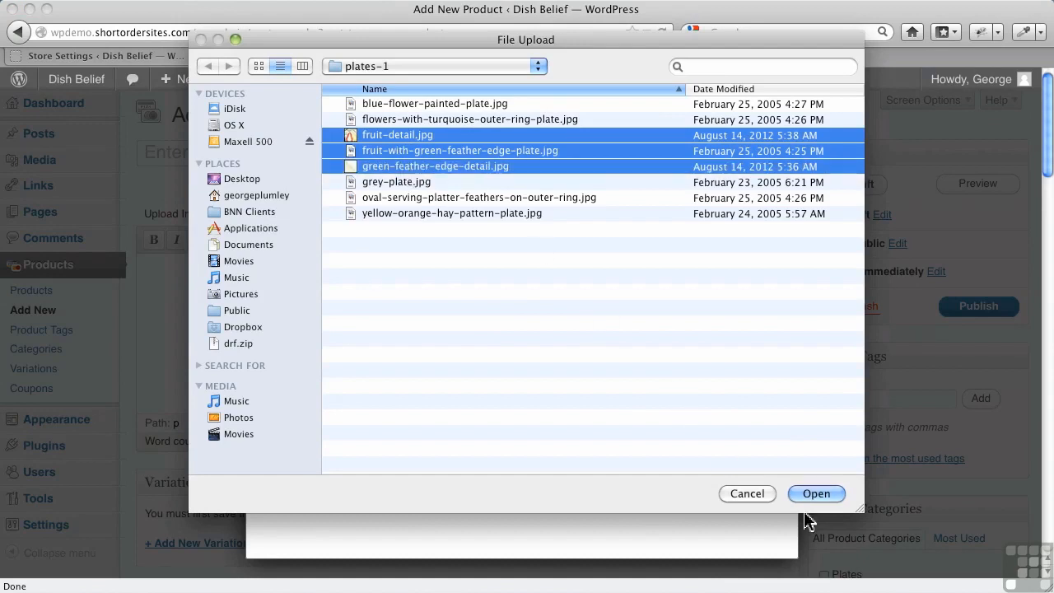
click(752, 495)
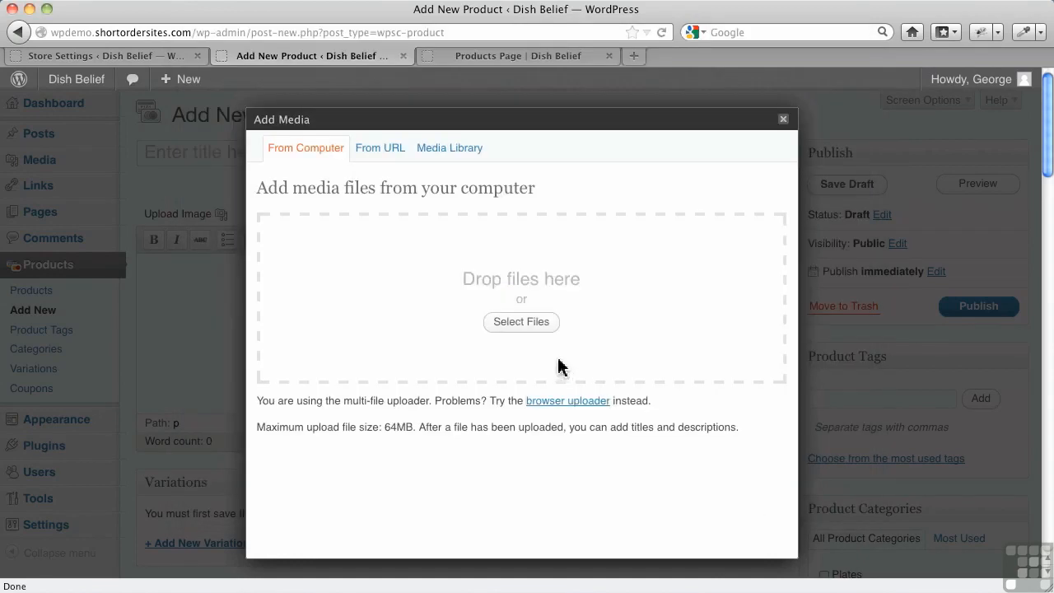
Upload fruit-with-green-feather-edge-plate.jpg, use it as the product thumbnail, and check it under Featured Image.
click(535, 331)
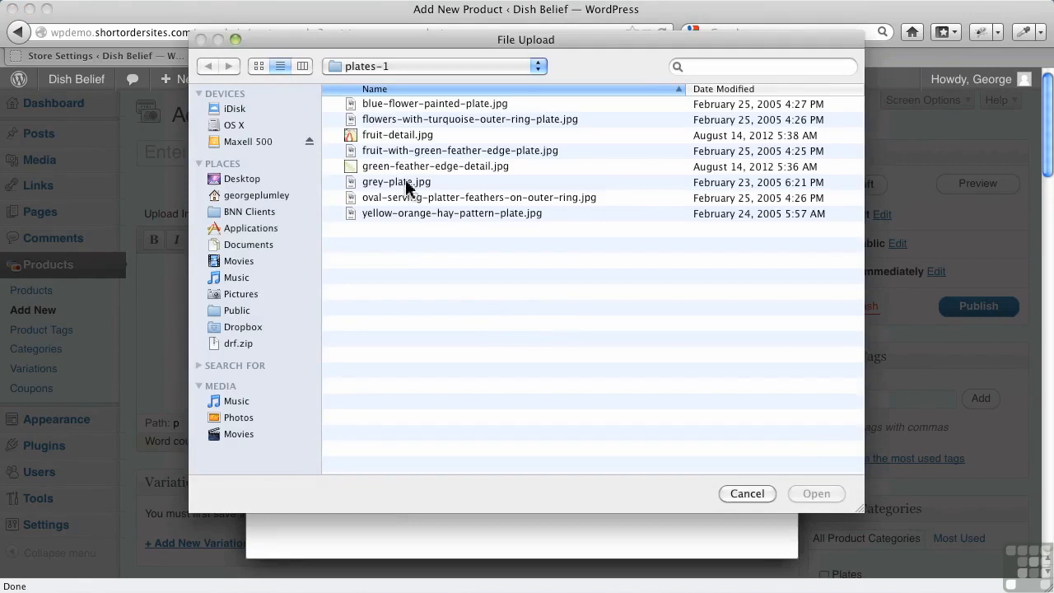
click(408, 153)
double_click(408, 152)
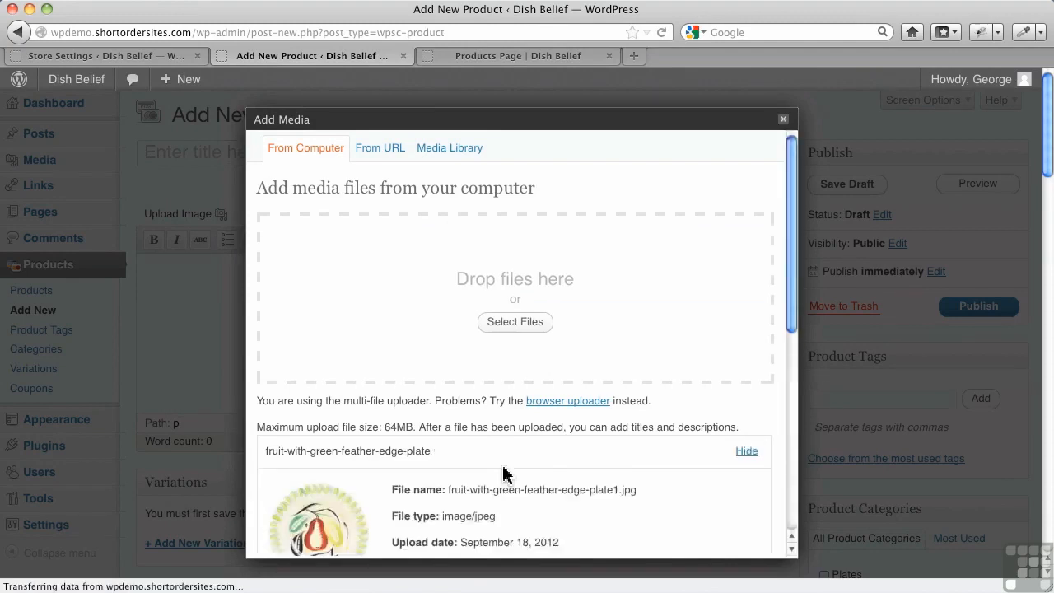
scroll(506, 470, down, 10)
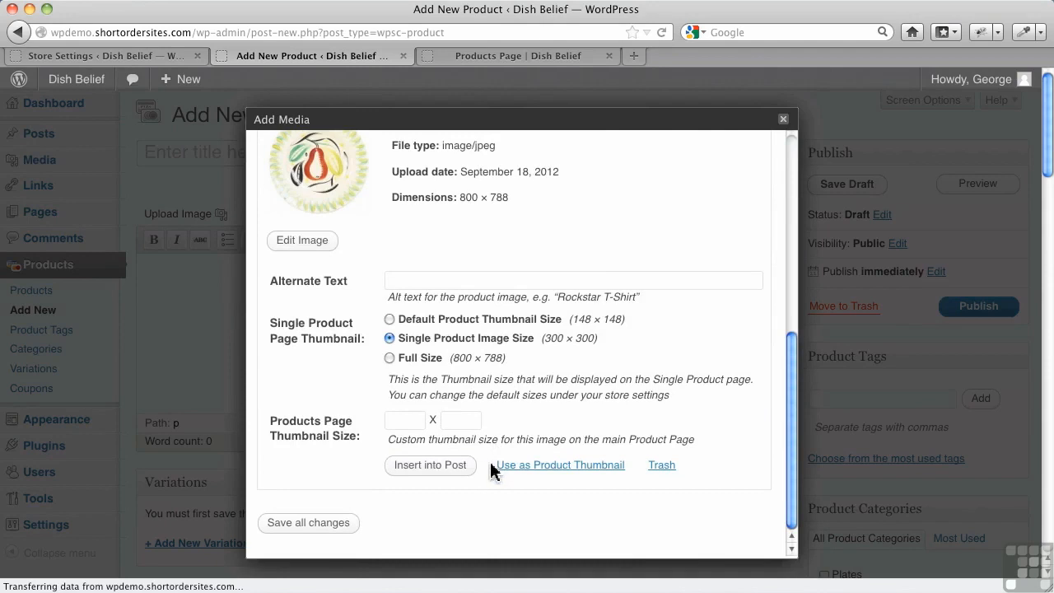
click(542, 466)
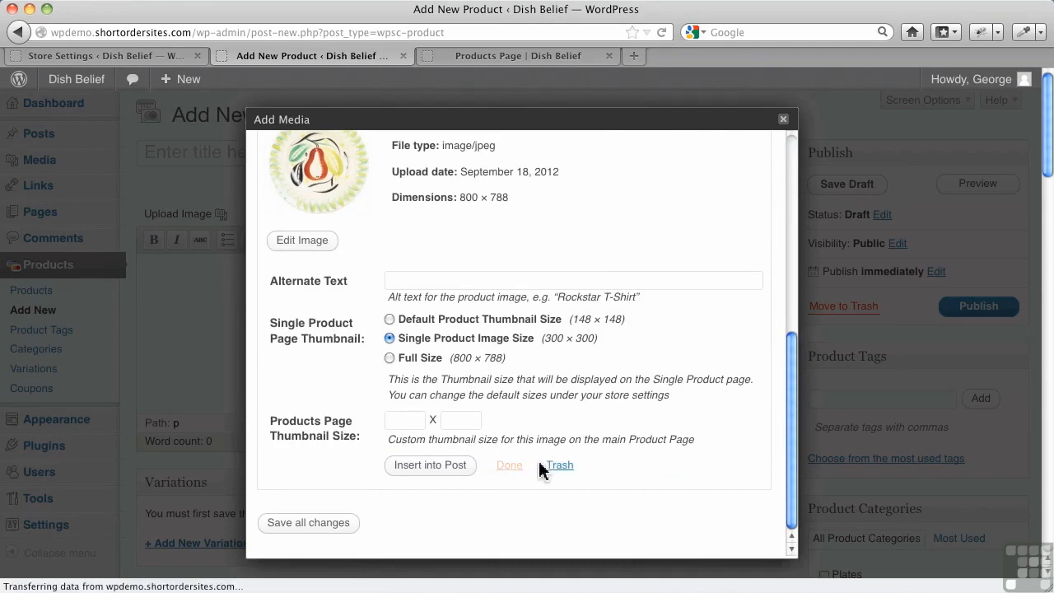
click(778, 120)
scroll(864, 408, down, 10)
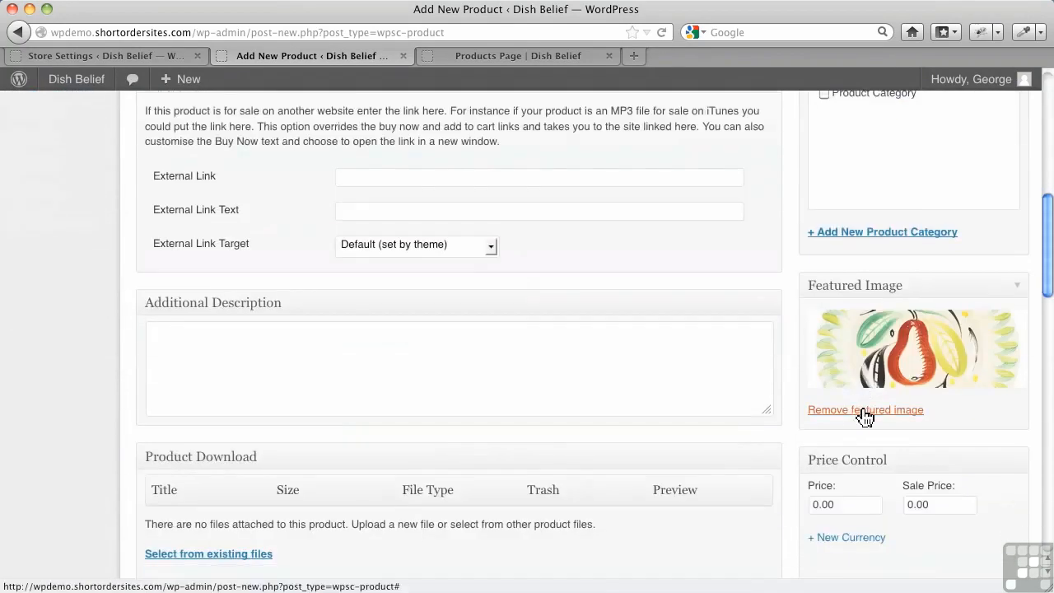
Publish the product in the Plates category with a price of 20.00.
scroll(898, 372, up, 5)
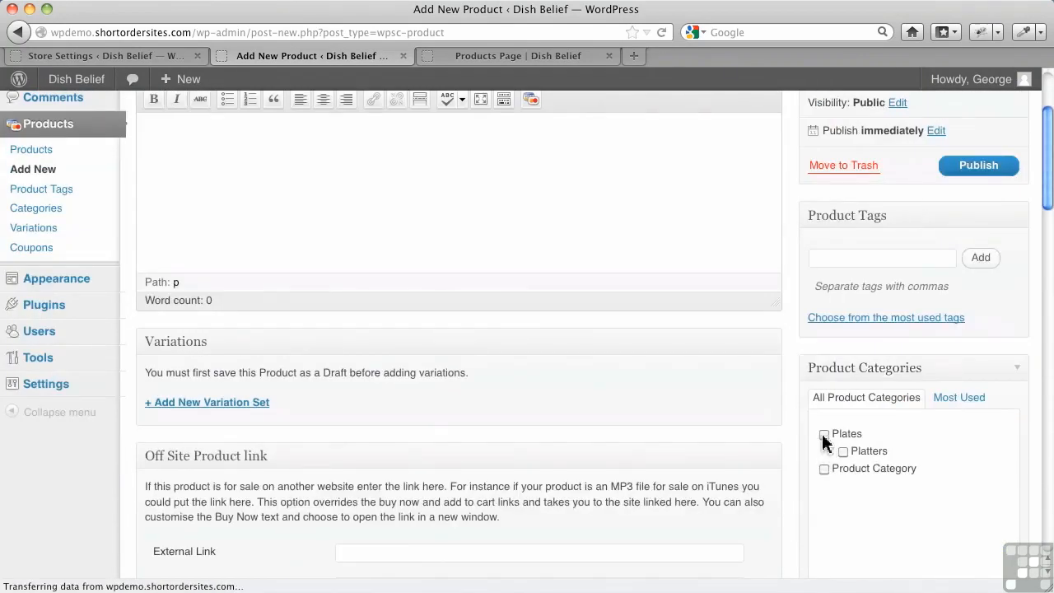
scroll(815, 466, down, 6)
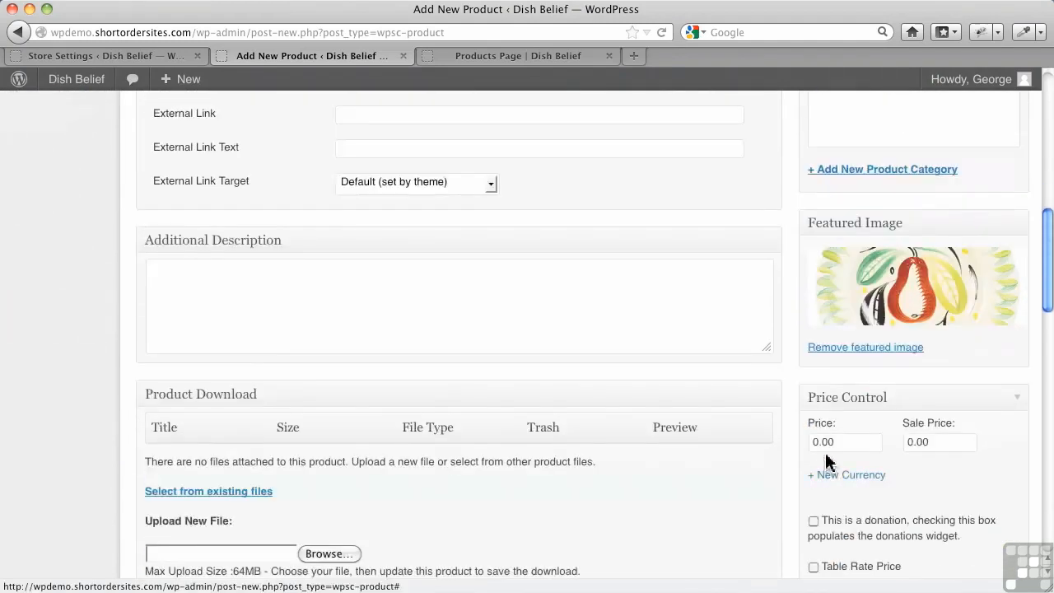
text(2)
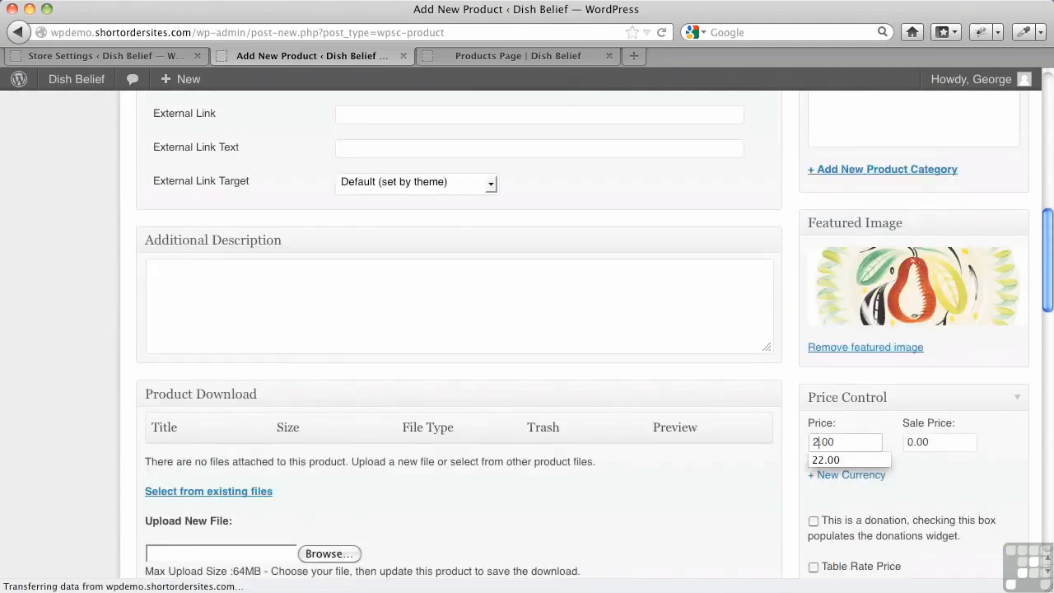
click(929, 489)
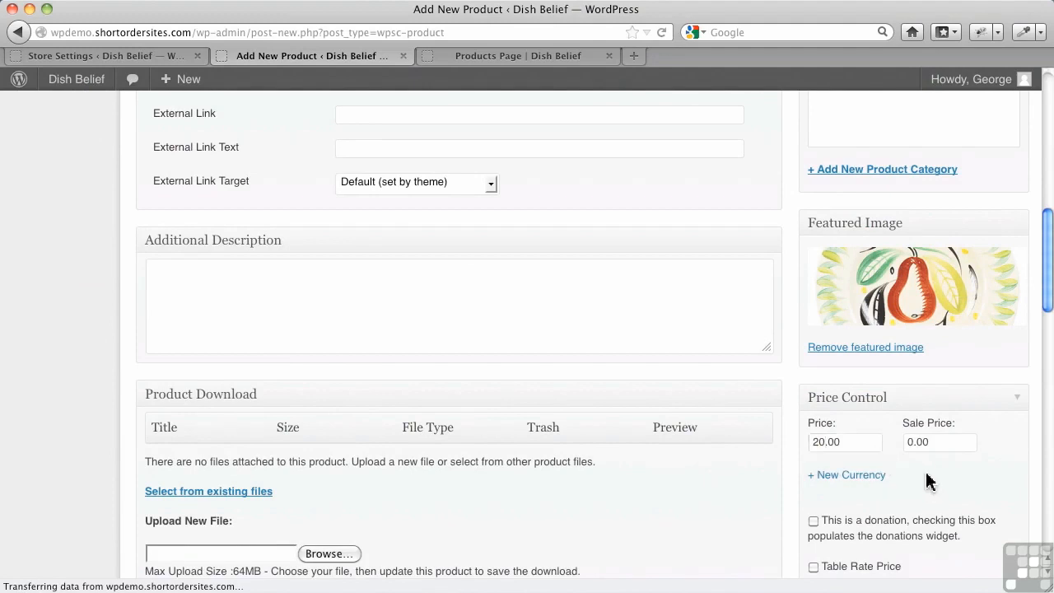
scroll(927, 482, up, 7)
click(978, 196)
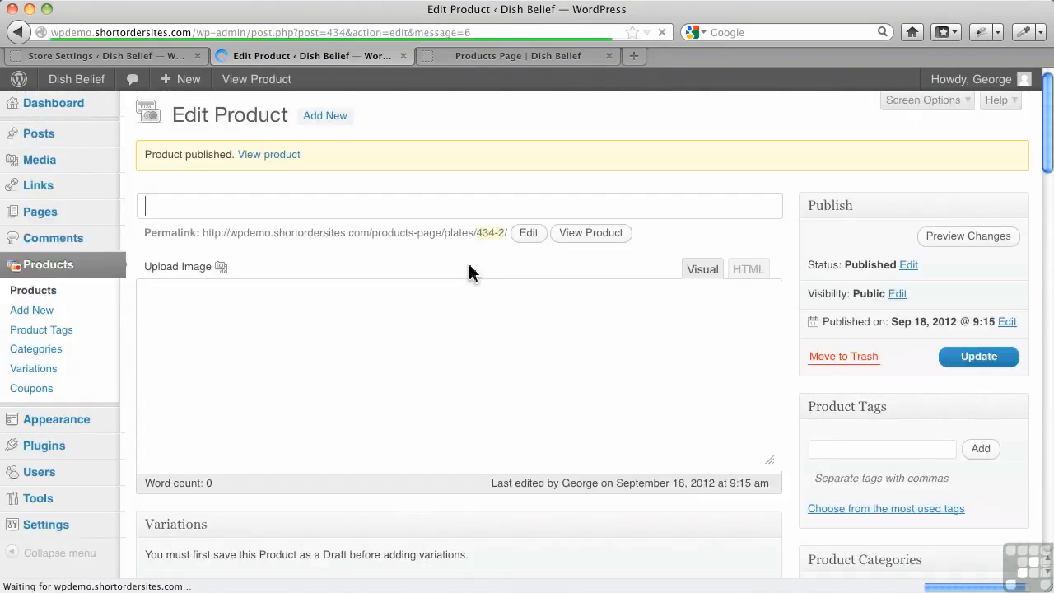
Add fruit-detail.jpg and green-feather-edge-detail.jpg to the product's image gallery and save the gallery changes.
scroll(444, 304, down, 5)
scroll(424, 339, down, 10)
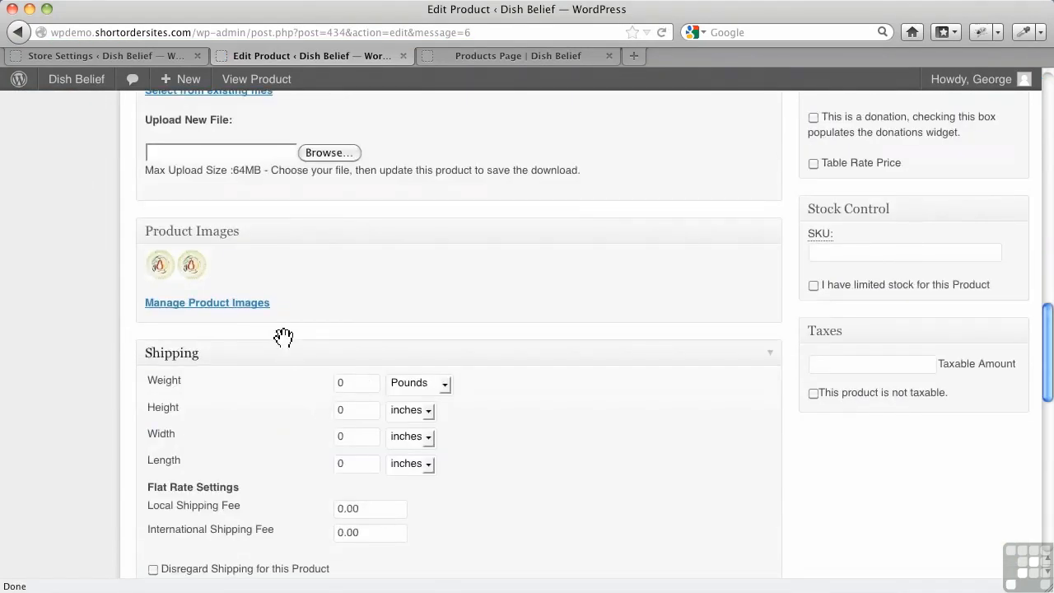
click(232, 312)
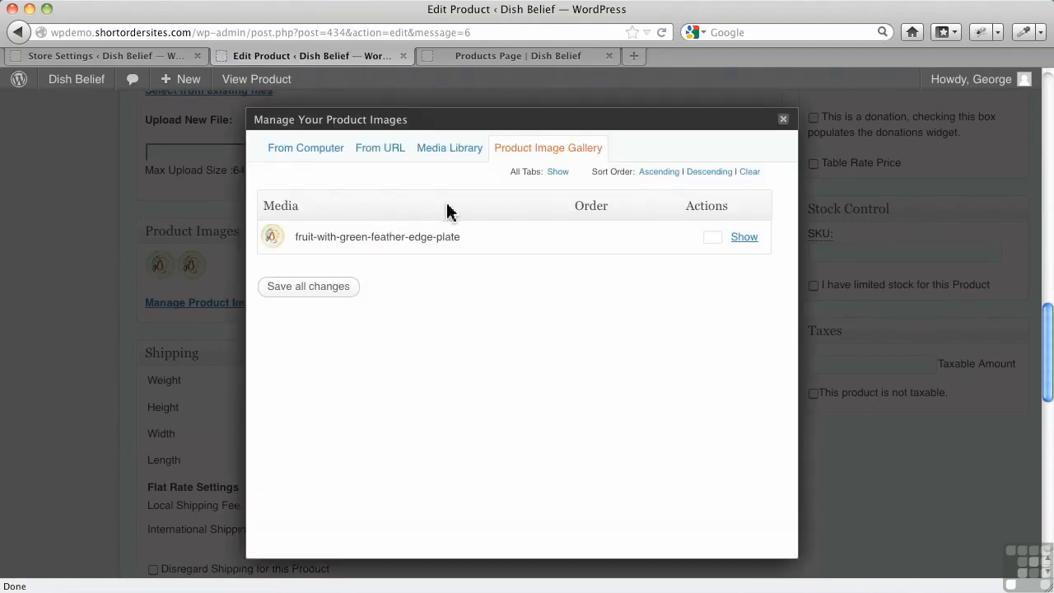
click(301, 154)
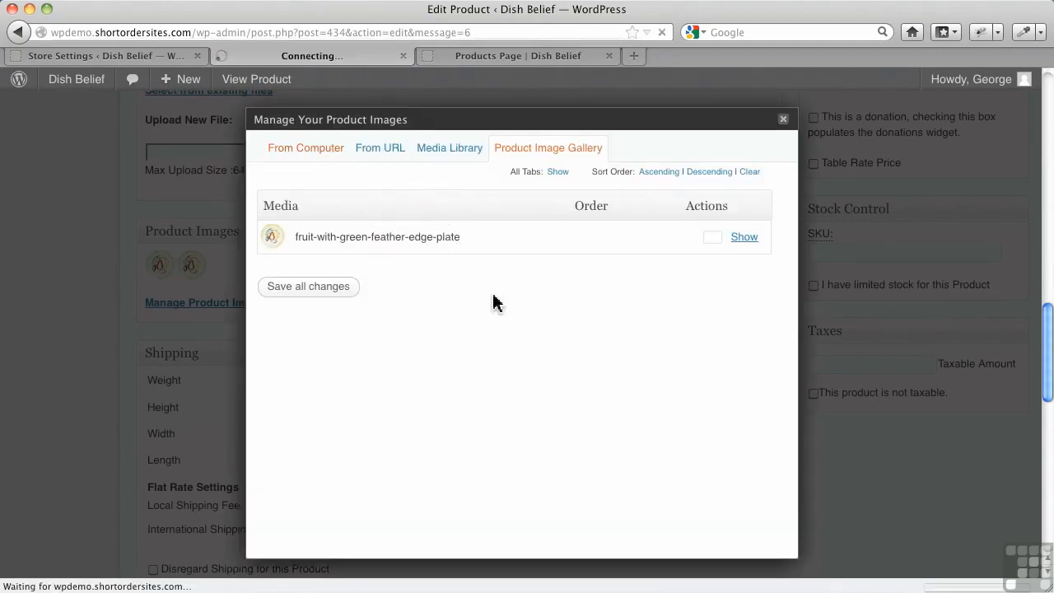
click(509, 323)
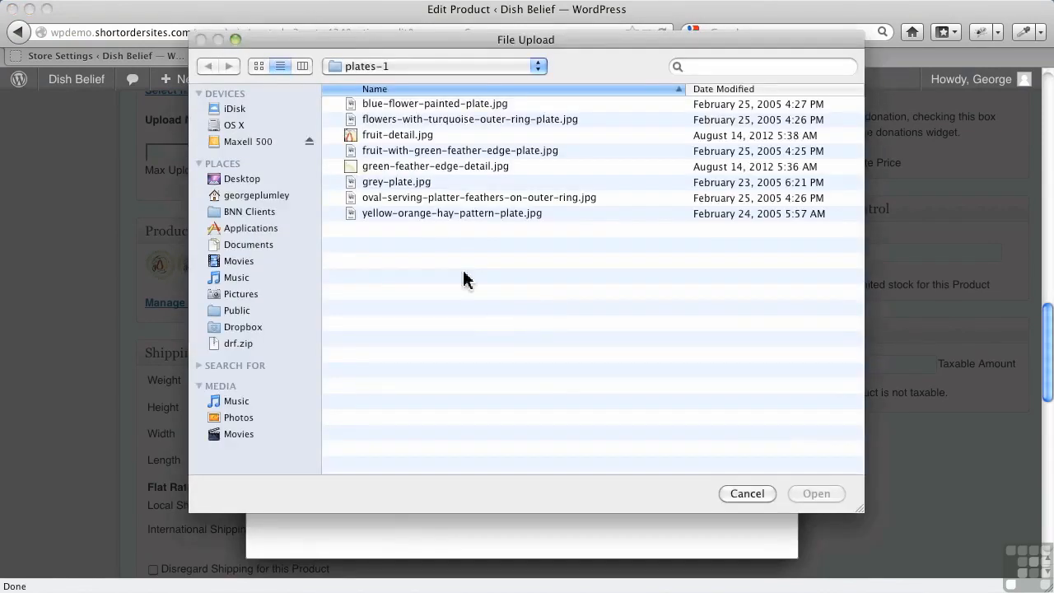
click(395, 138)
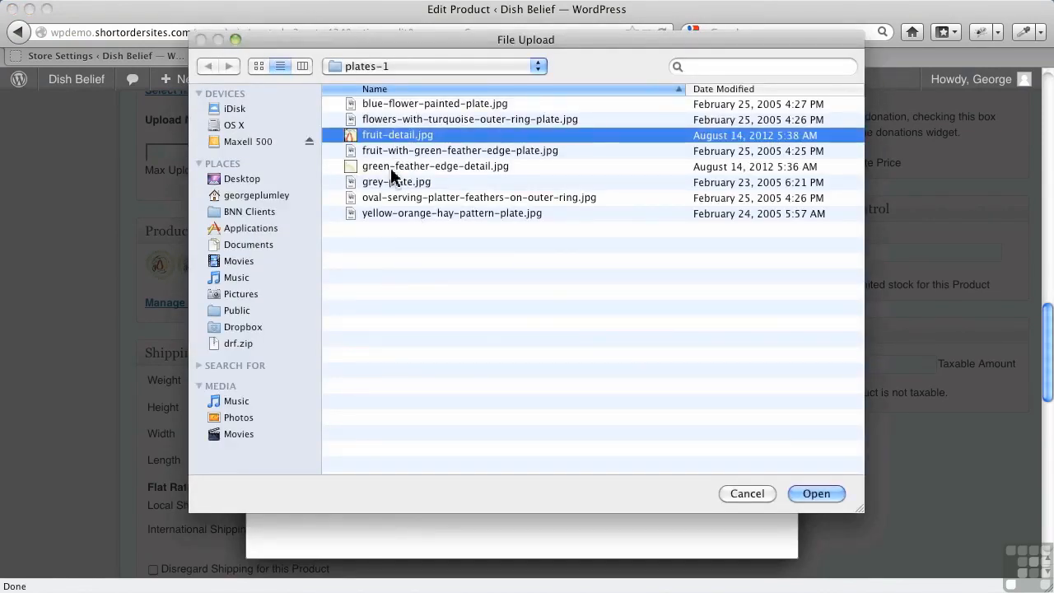
super+click(397, 169)
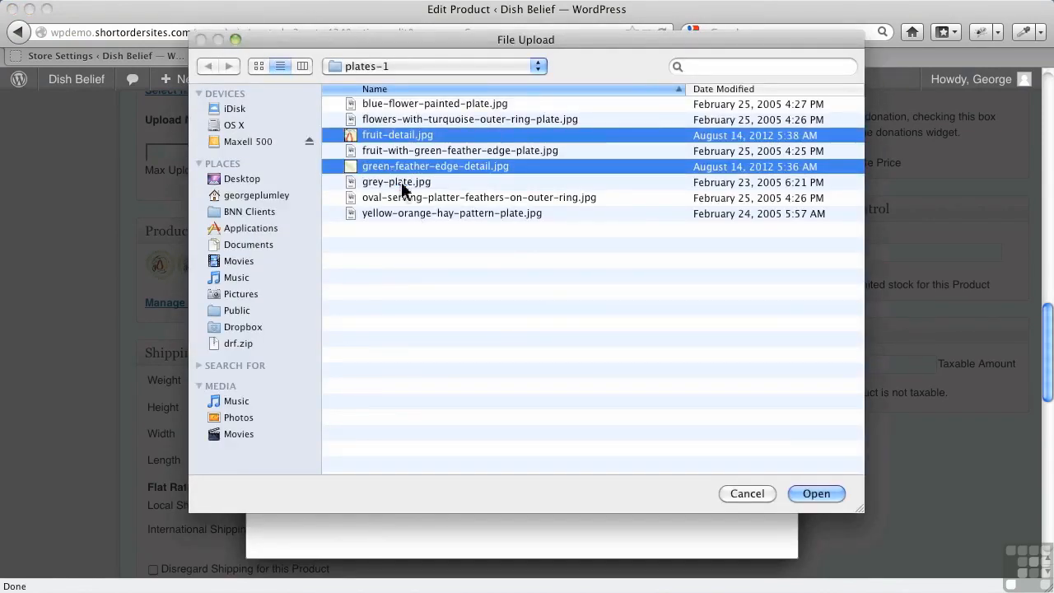
click(825, 495)
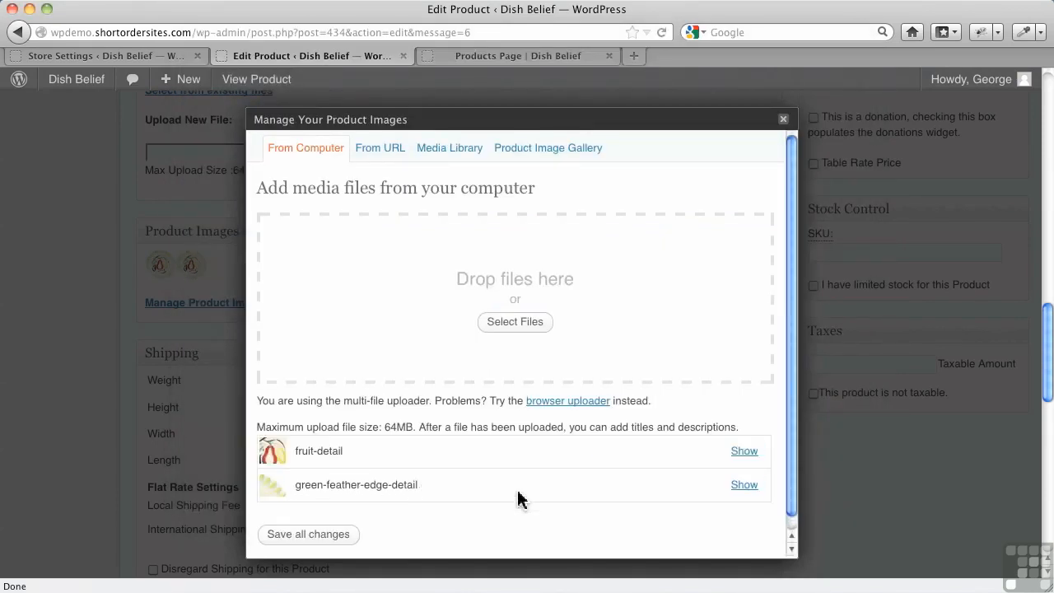
scroll(519, 499, down, 5)
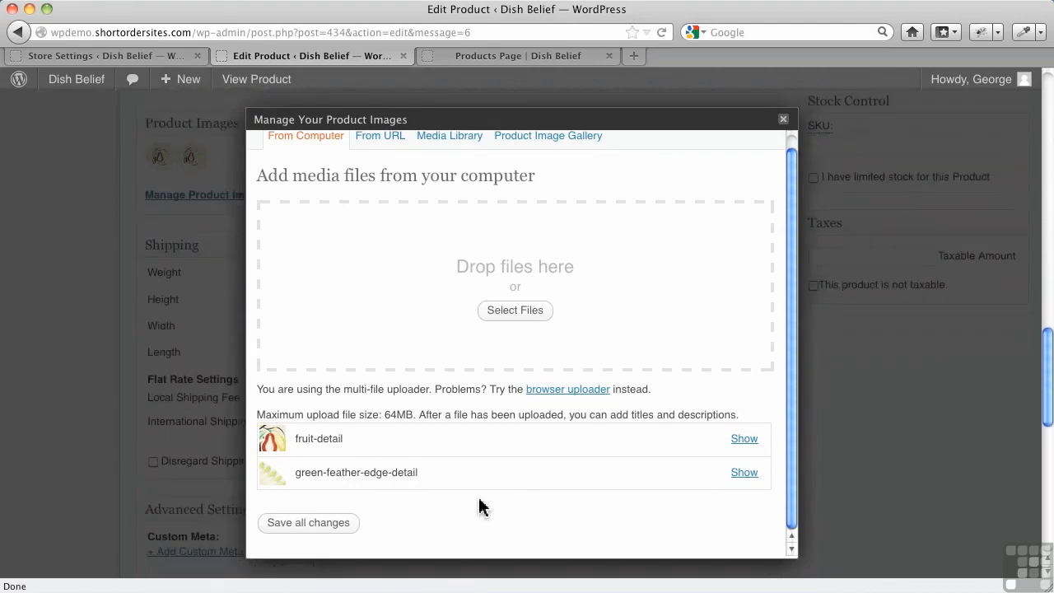
click(341, 527)
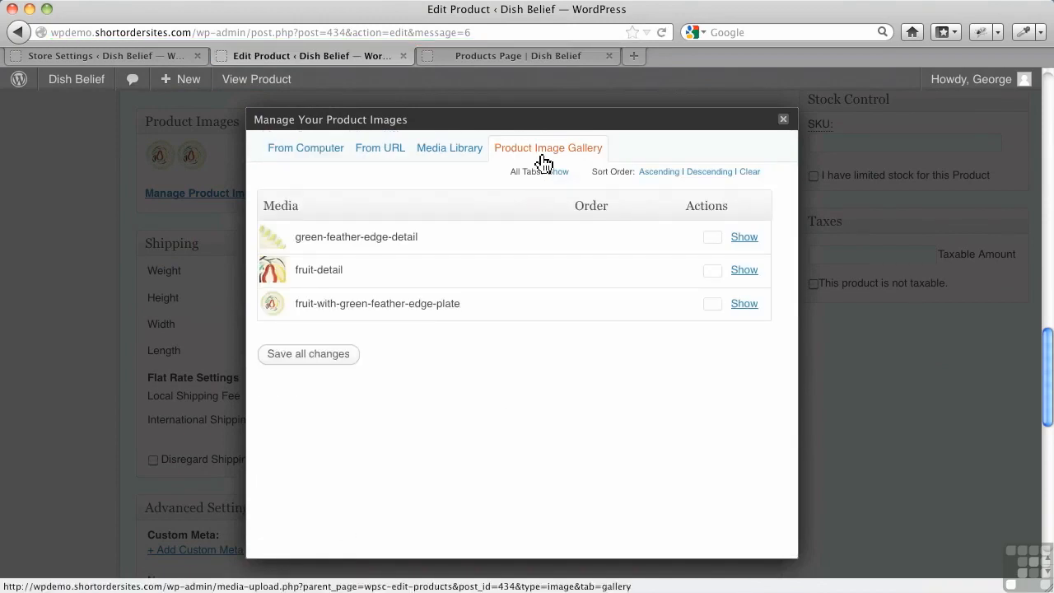
click(783, 122)
Update the product and check its thumbnails under Product Images.
scroll(632, 233, up, 2)
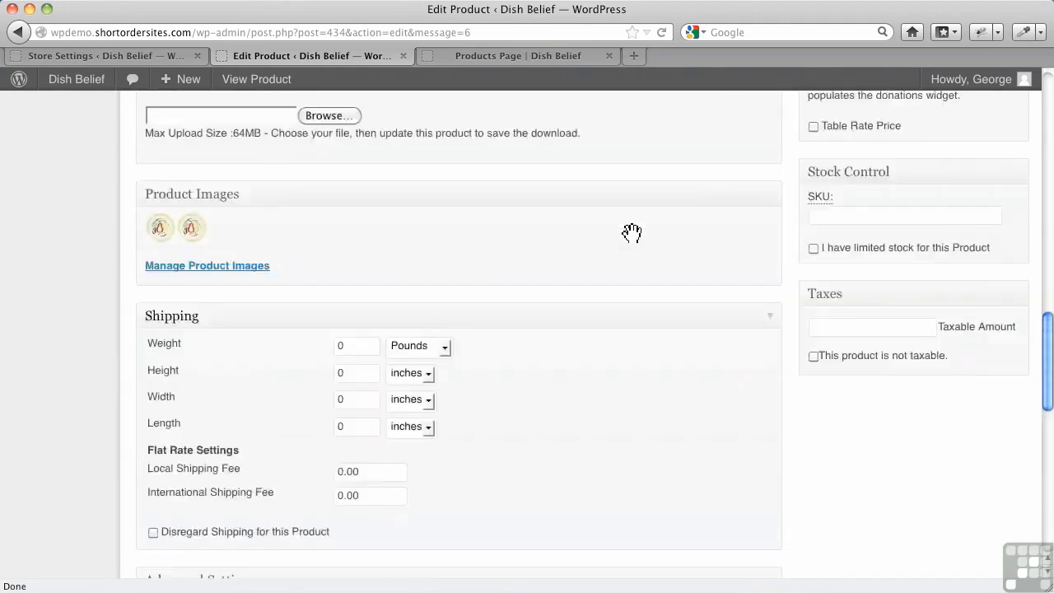
scroll(631, 233, up, 15)
click(963, 233)
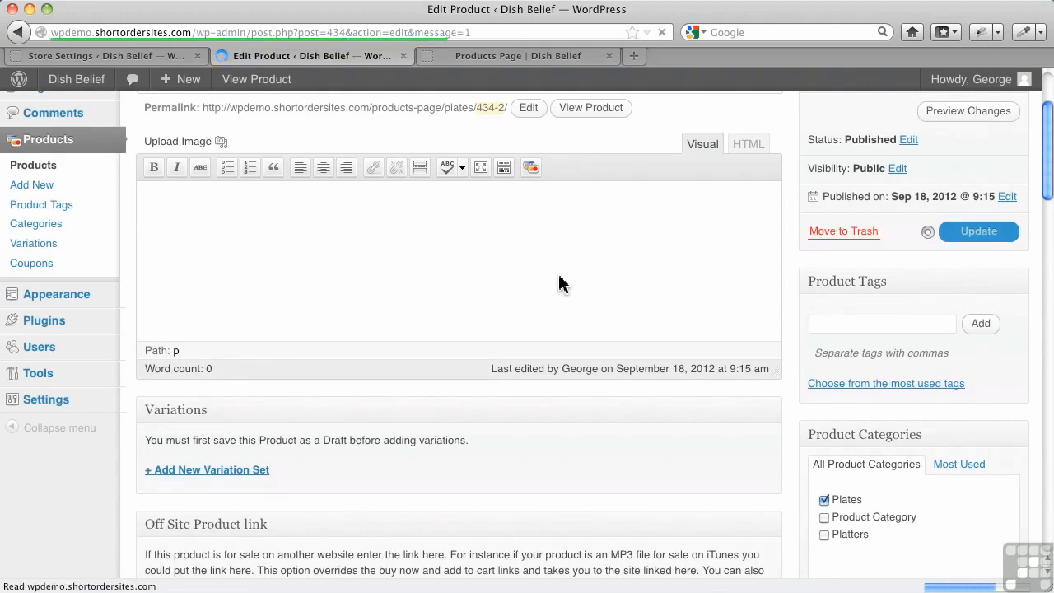
scroll(437, 381, down, 20)
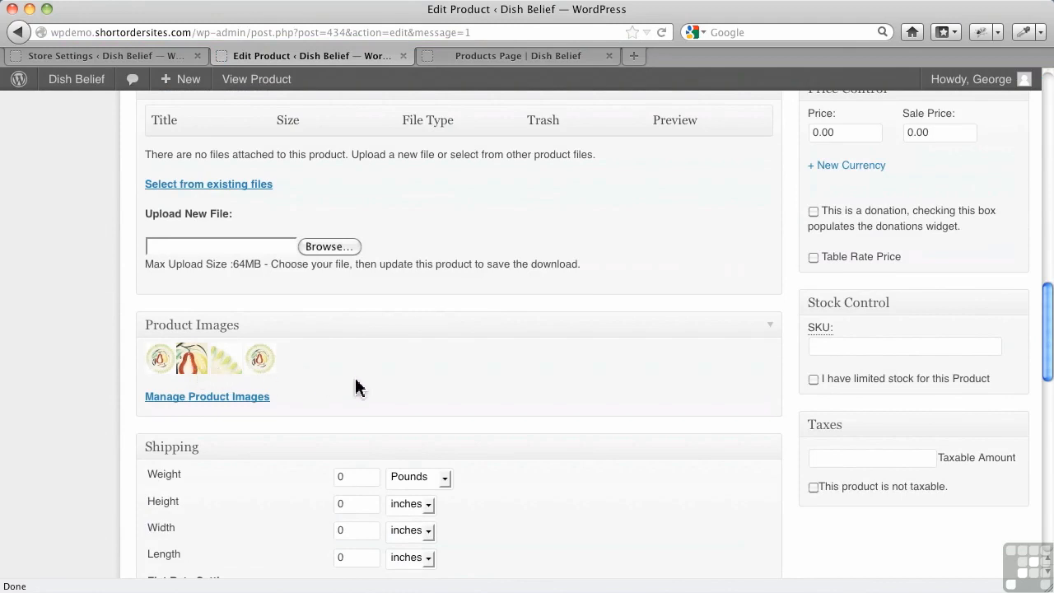
scroll(356, 387, up, 15)
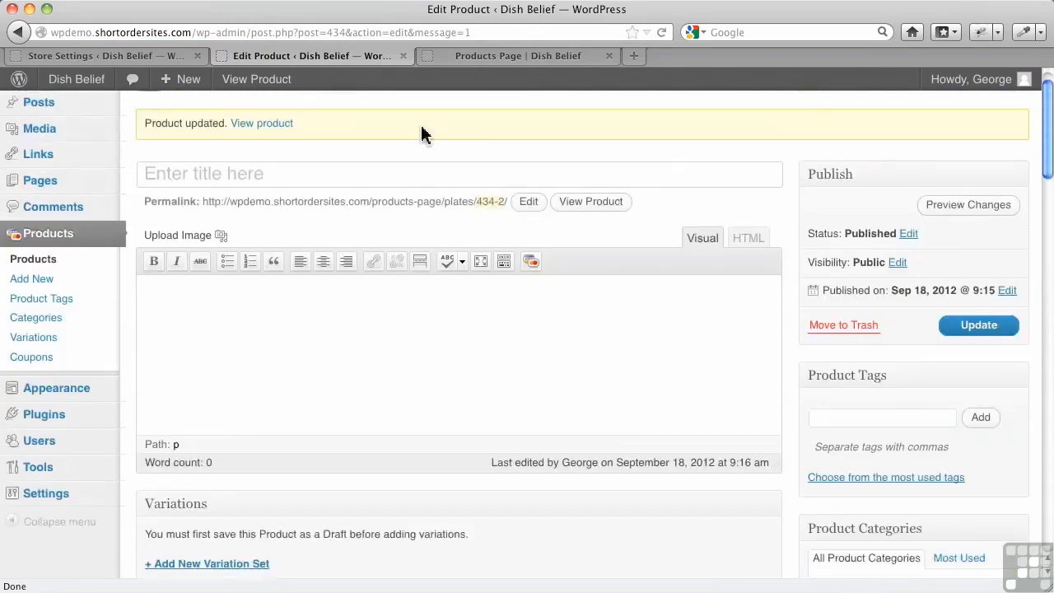
Check the product on the refreshed Products Page, then title it New Plate and update it.
click(458, 60)
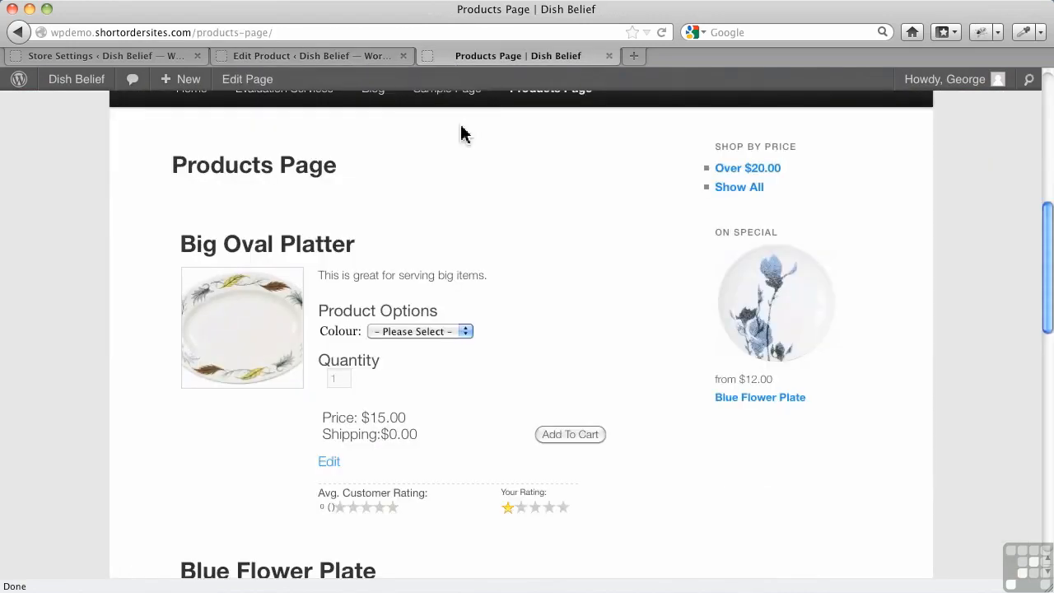
click(661, 33)
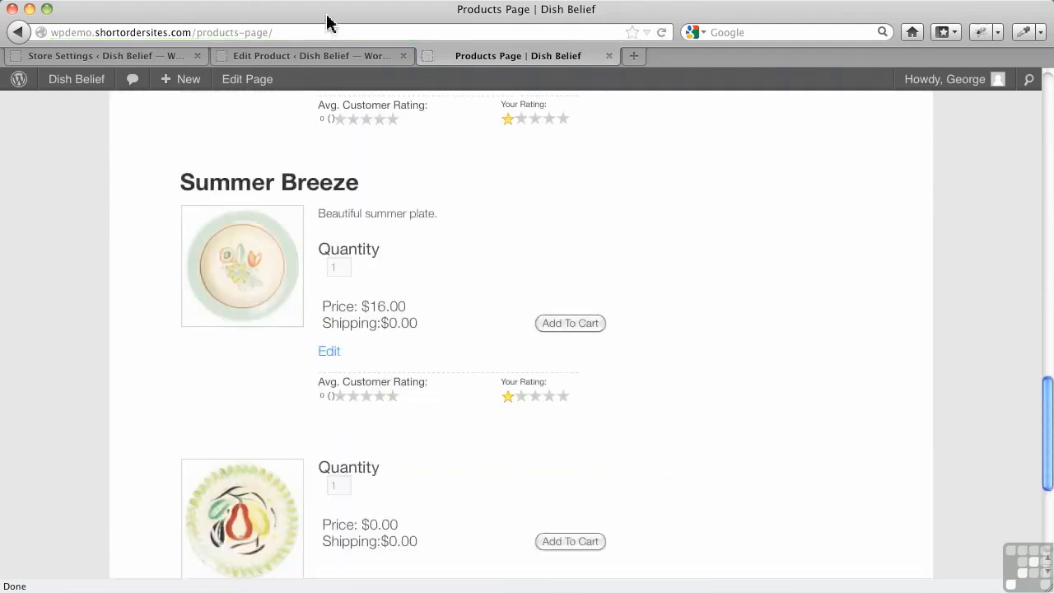
click(313, 56)
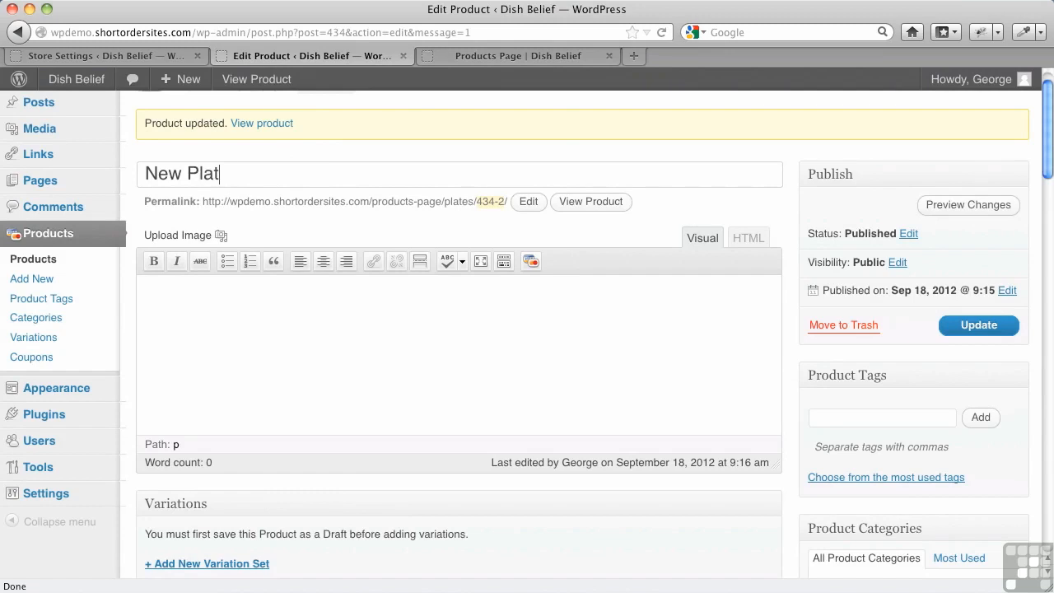
click(965, 327)
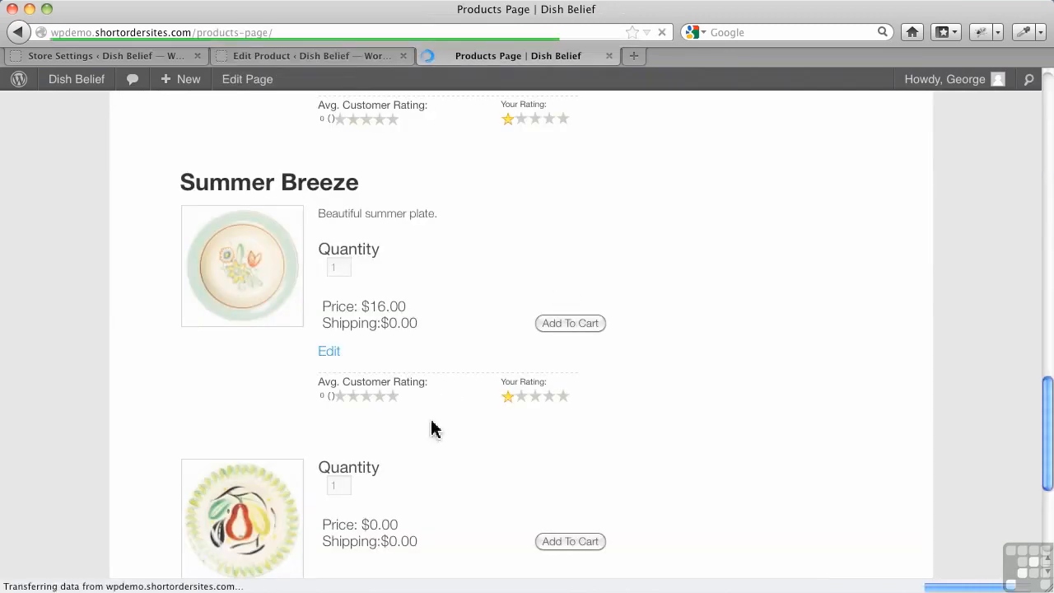
Open New Plate from the refreshed Products Page and examine the images on its single product page.
scroll(412, 427, down, 5)
click(238, 248)
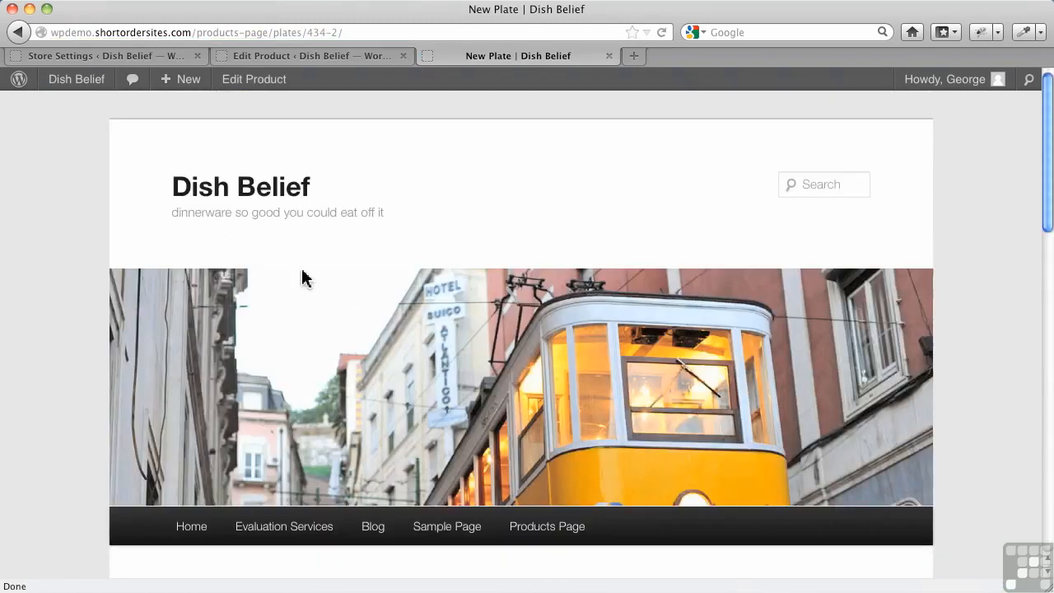
scroll(398, 375, down, 8)
scroll(398, 375, down, 6)
scroll(475, 367, up, 4)
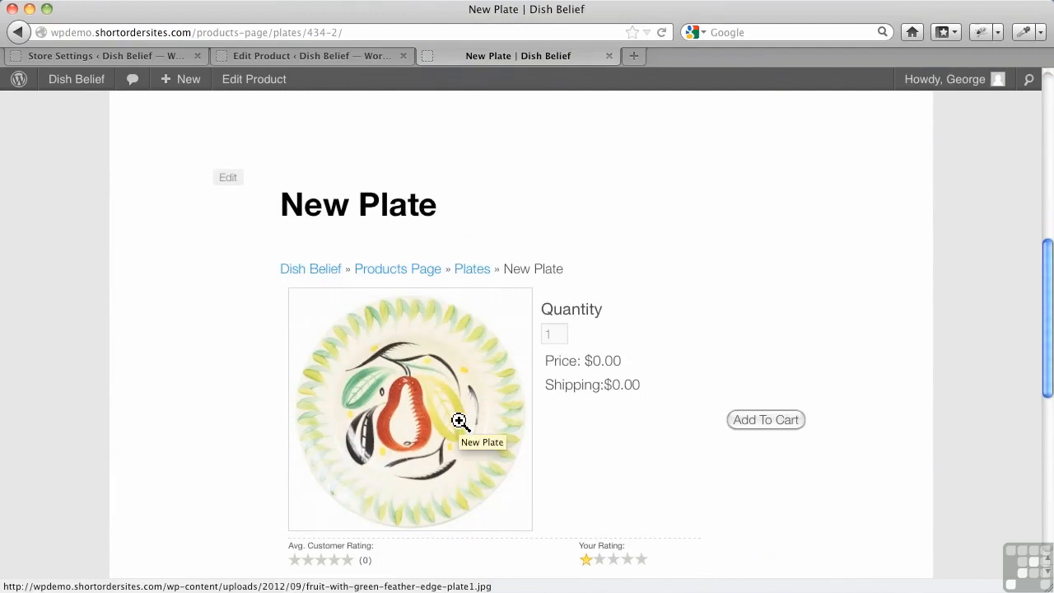
Review New Plate's Product Images in its edit page and the Thumbnail Settings in the store settings.
click(328, 57)
scroll(383, 381, down, 10)
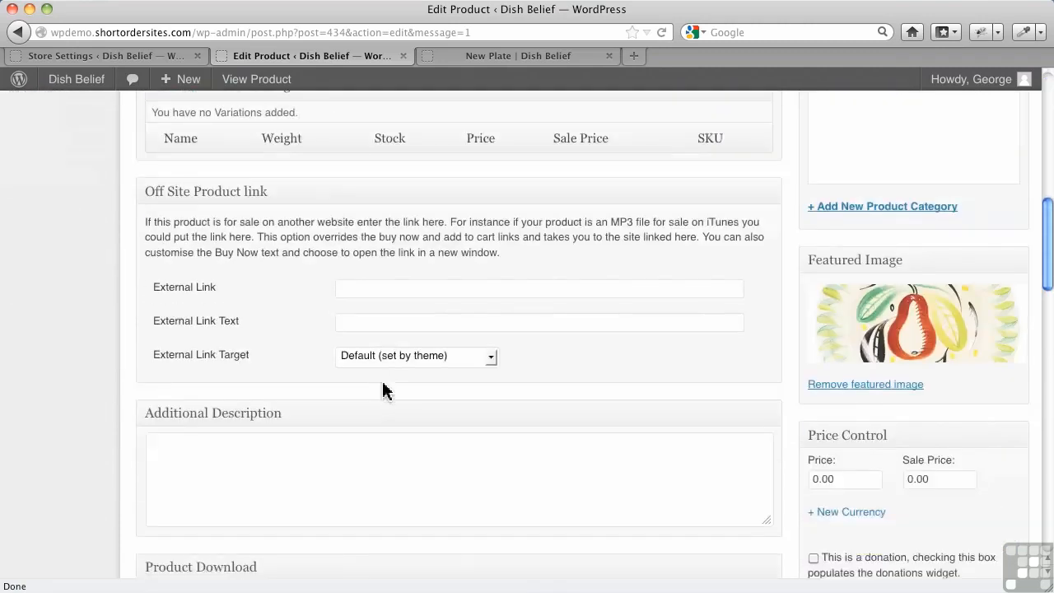
scroll(381, 387, down, 5)
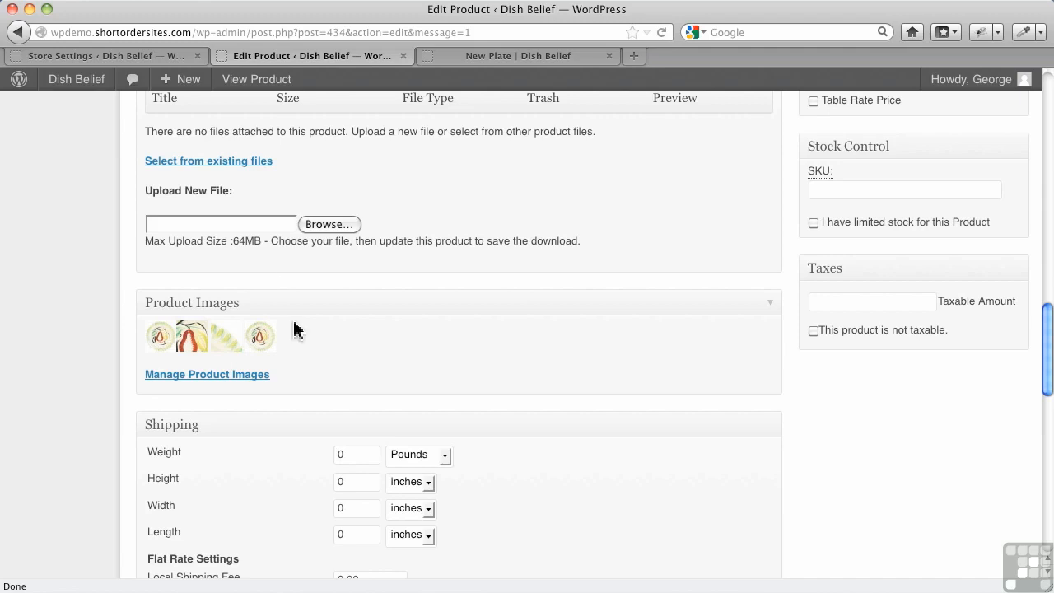
click(112, 59)
scroll(491, 377, down, 4)
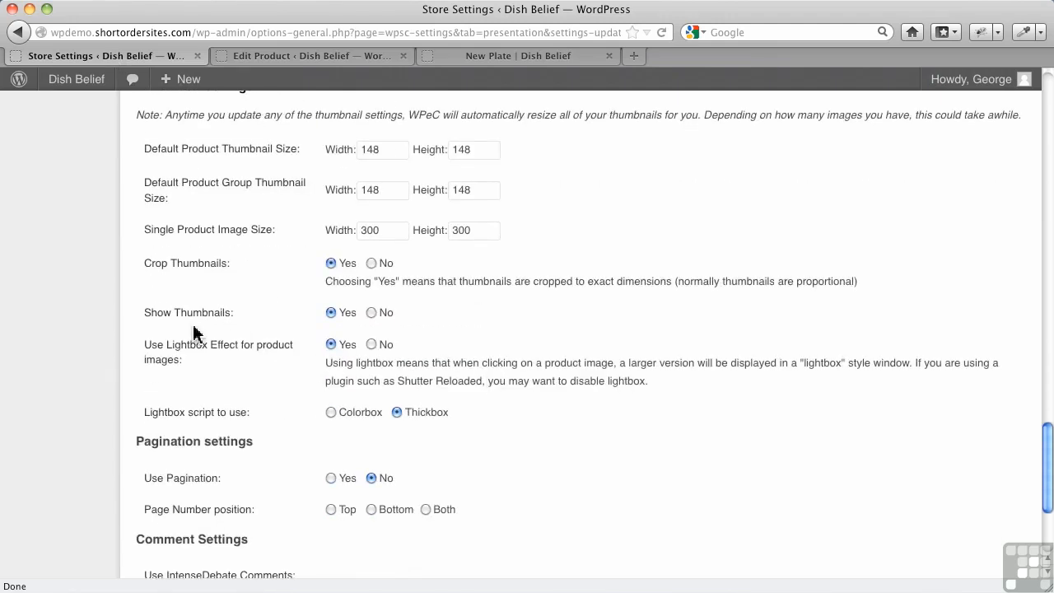
scroll(285, 403, up, 2)
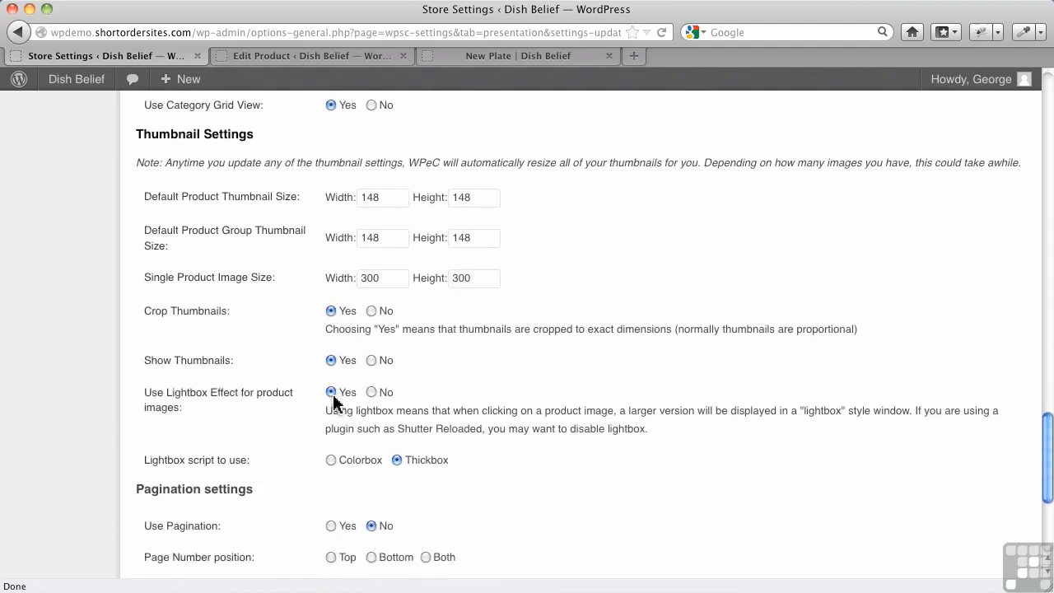
View New Plate's main image in the lightbox on its product page and close the enlarged view.
click(509, 58)
click(420, 384)
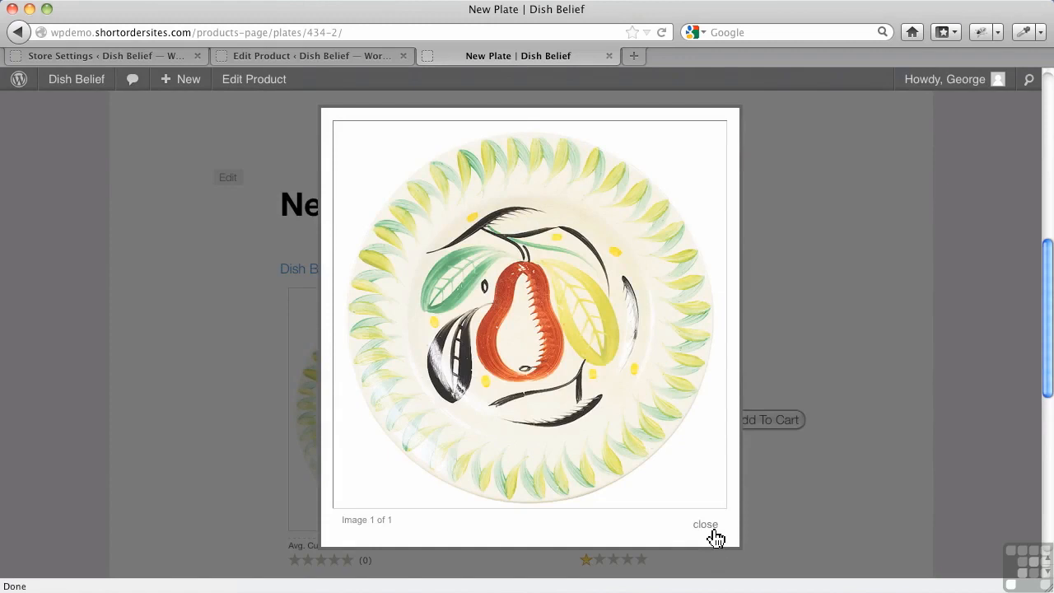
click(705, 525)
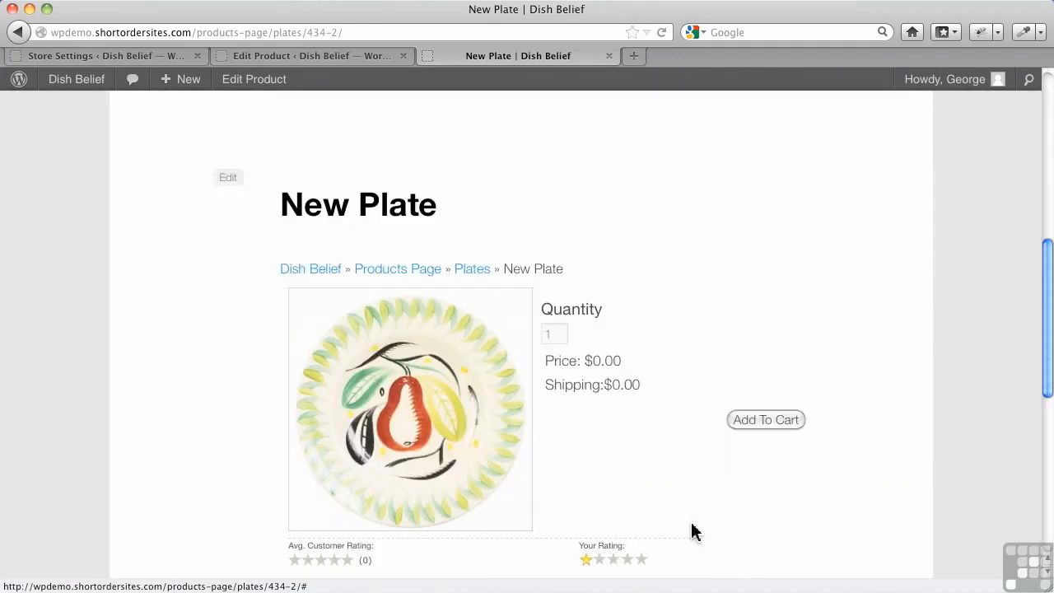
Set Use Lightbox Effect for product images to No in the store settings and save the changes.
click(97, 56)
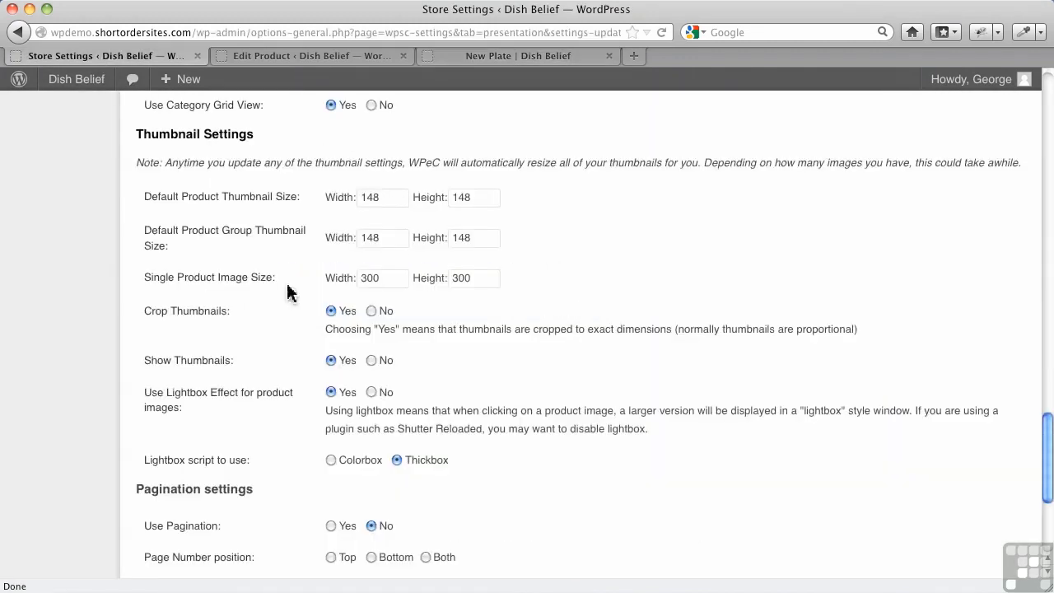
click(371, 392)
scroll(404, 420, down, 5)
click(203, 499)
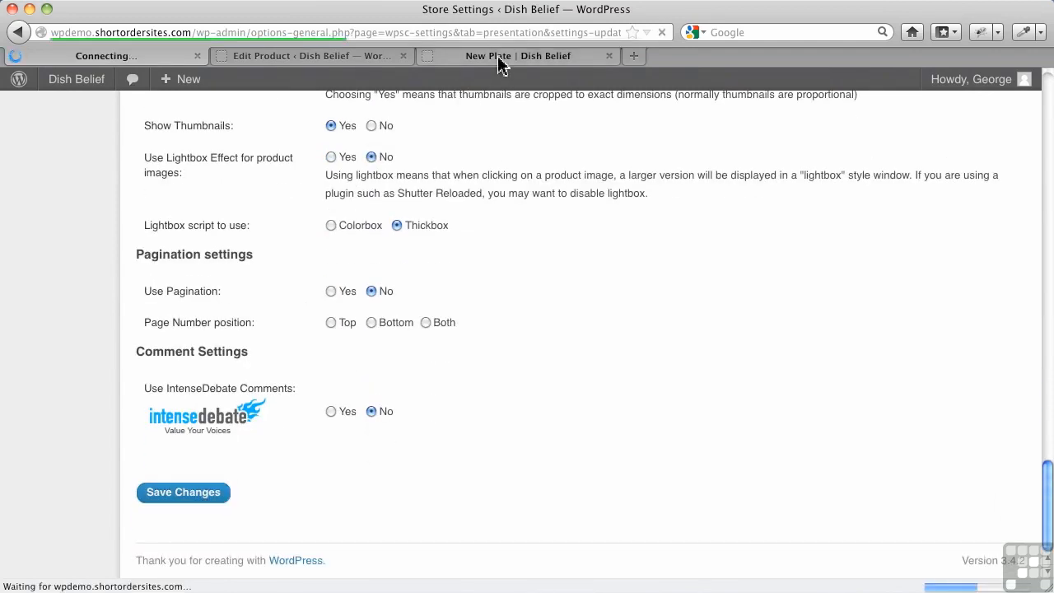
Reload New Plate's product page, open its image at full size without the lightbox, and return to the page.
click(501, 59)
click(663, 34)
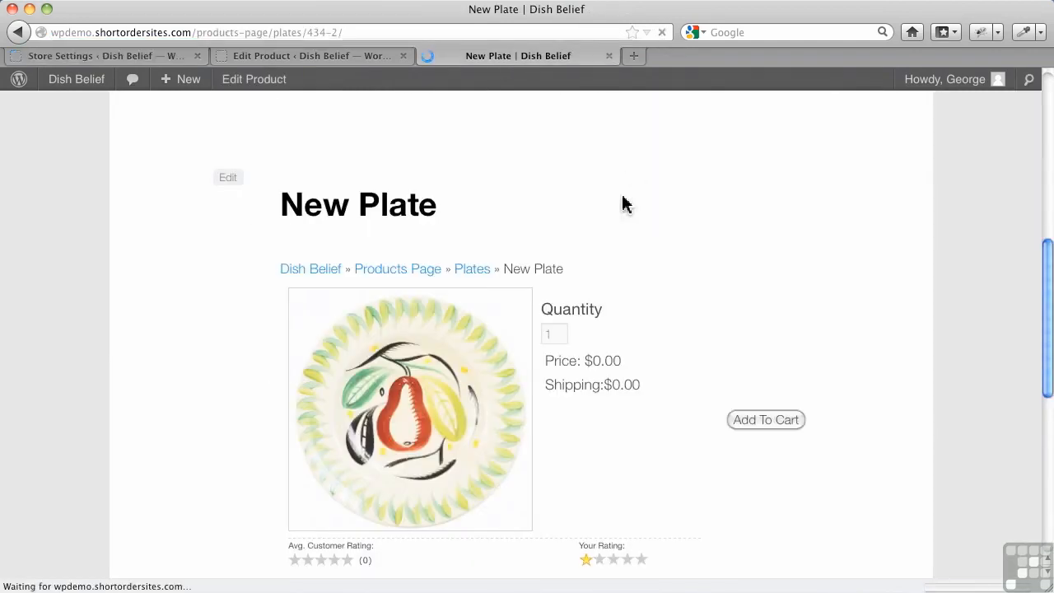
click(424, 427)
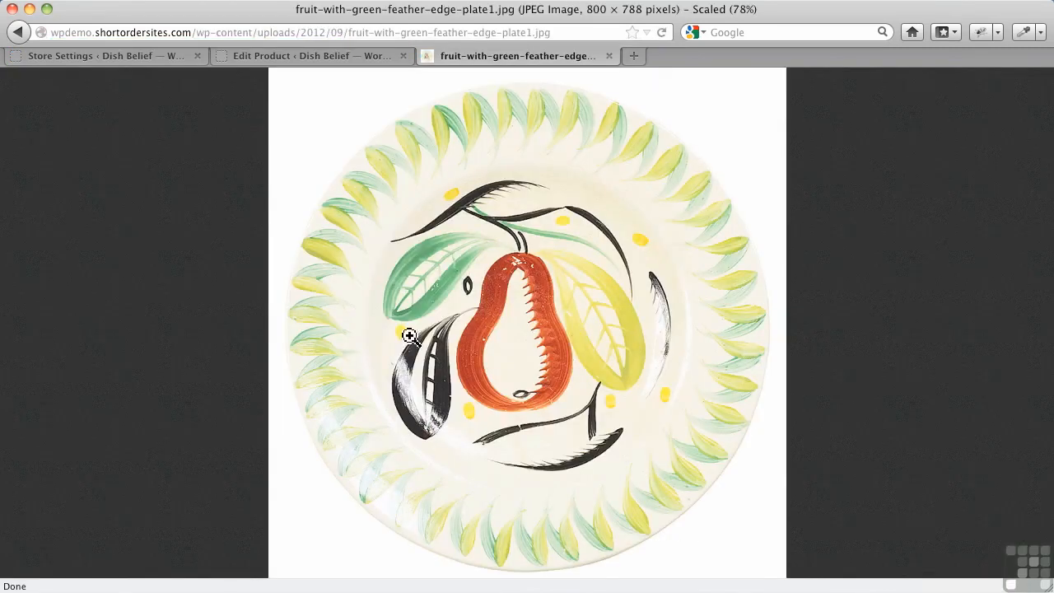
click(18, 32)
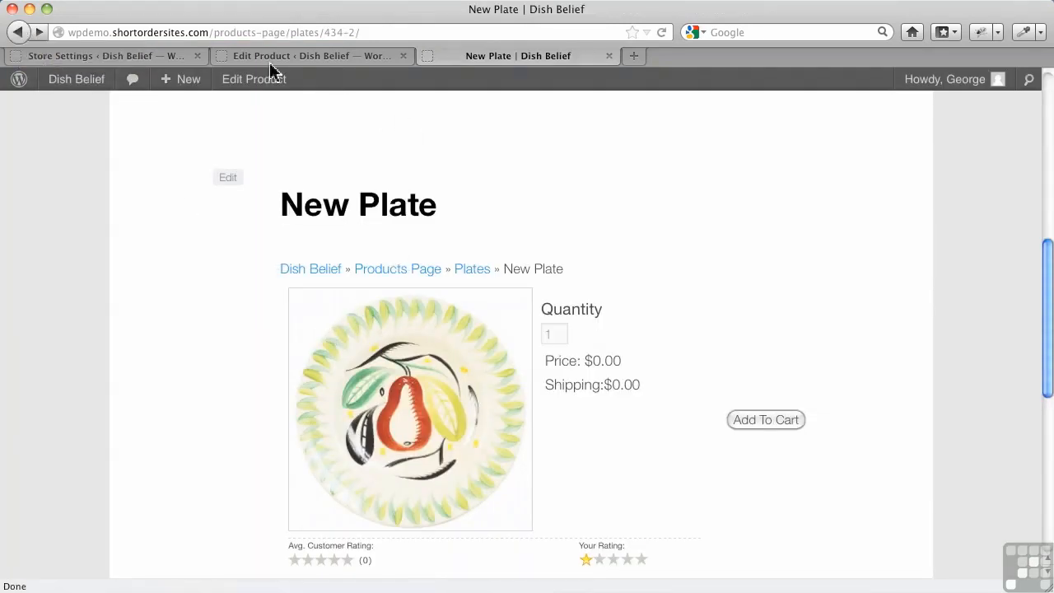
Set Use Lightbox Effect for product images to Yes with Colorbox as the lightbox script, and save the store settings.
click(71, 58)
scroll(388, 510, down, 10)
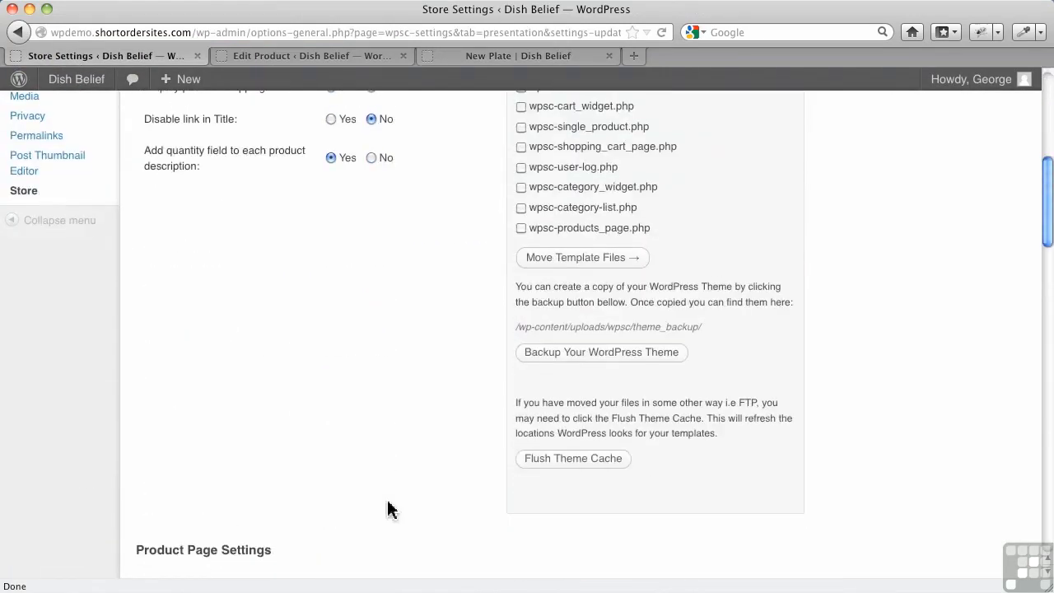
scroll(388, 511, down, 15)
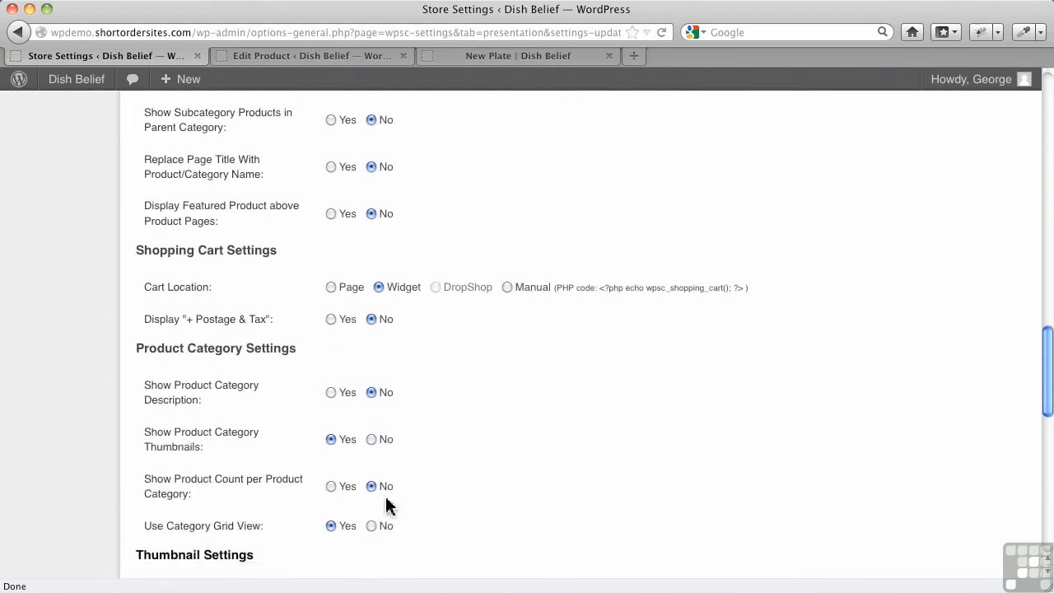
scroll(388, 506, down, 4)
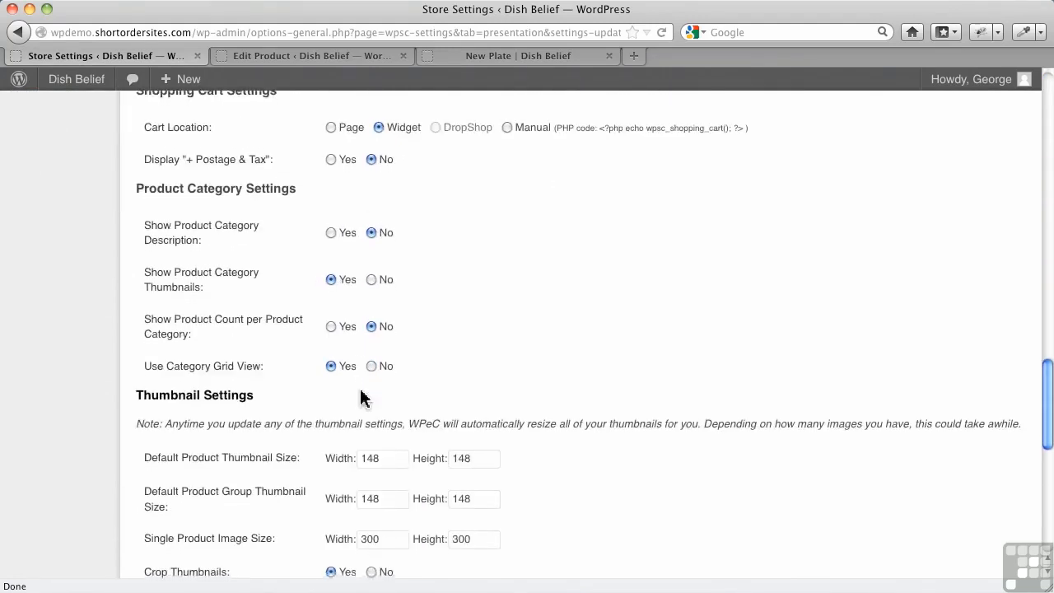
scroll(362, 395, down, 10)
click(331, 335)
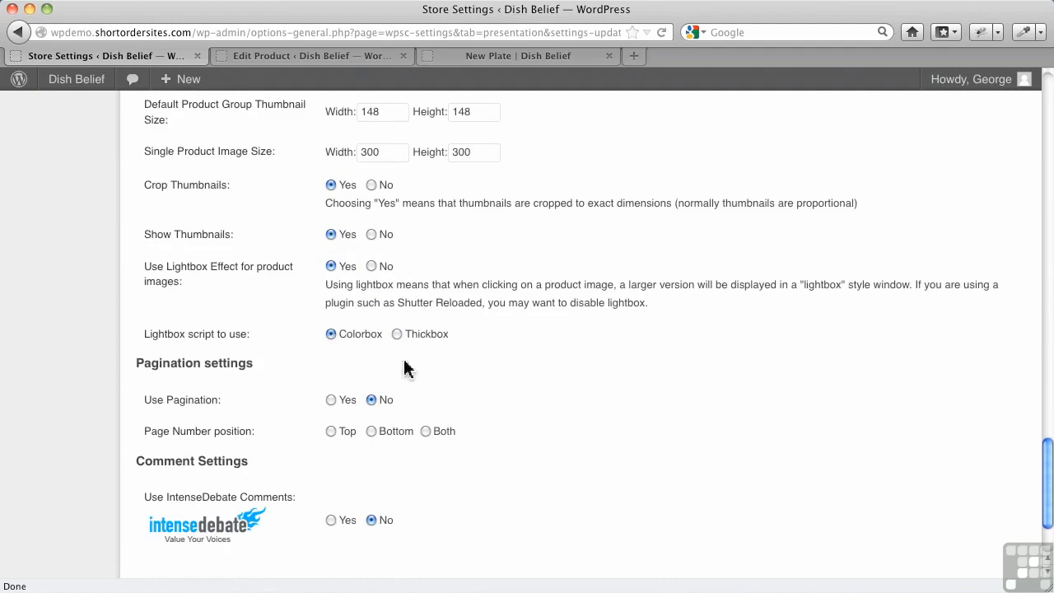
scroll(494, 395, down, 5)
click(224, 504)
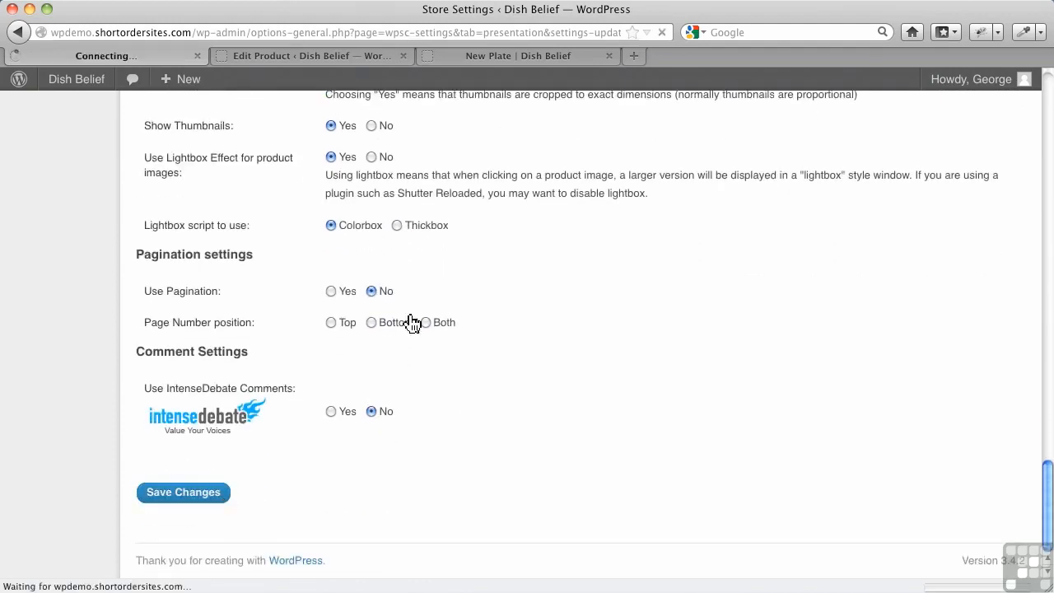
Reload New Plate's product page and check its main image with the Colorbox lightbox script active.
click(535, 56)
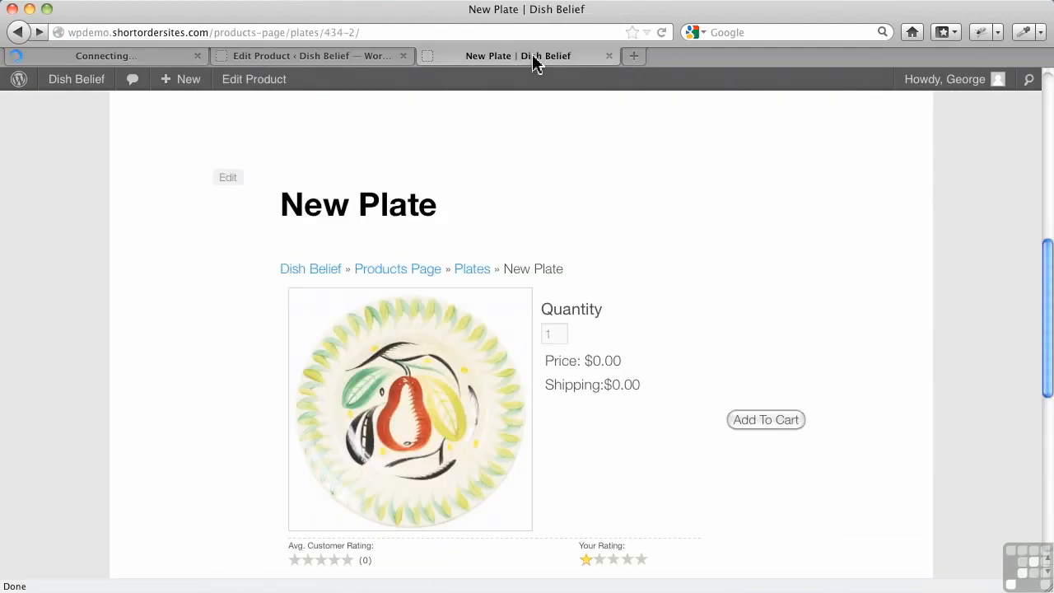
click(663, 34)
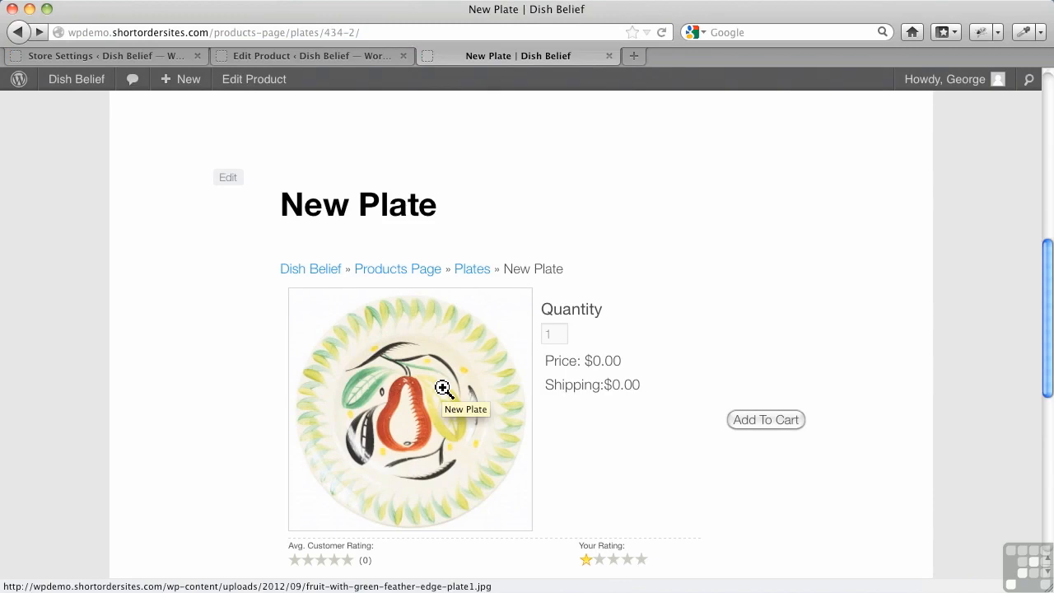
scroll(560, 441, down, 4)
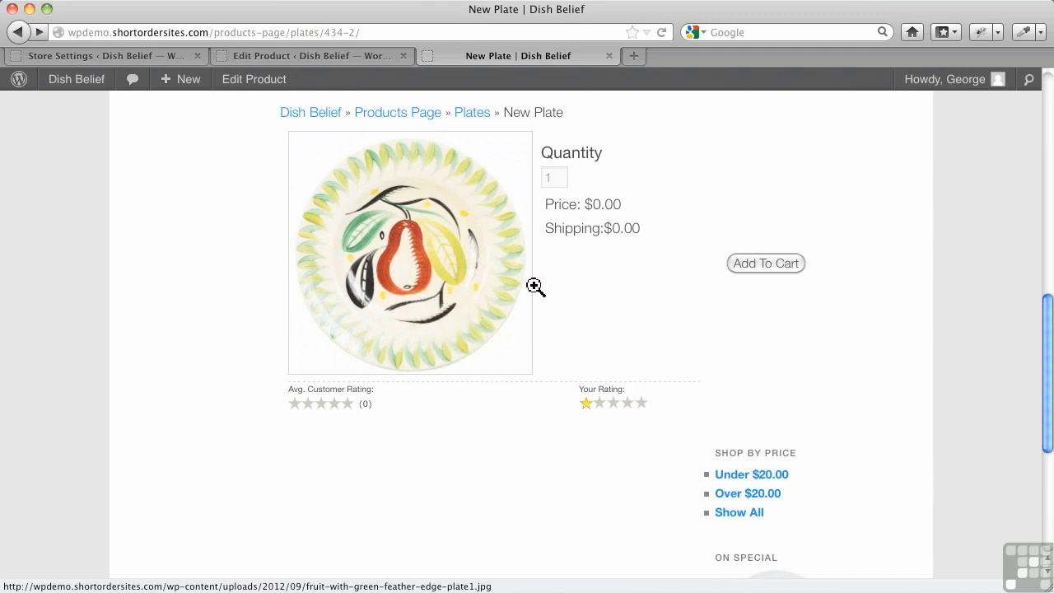
Set the lightbox script to Thickbox in the store's thumbnail settings, save the changes, and review the saved setting.
click(107, 56)
scroll(325, 379, down, 10)
scroll(312, 410, down, 15)
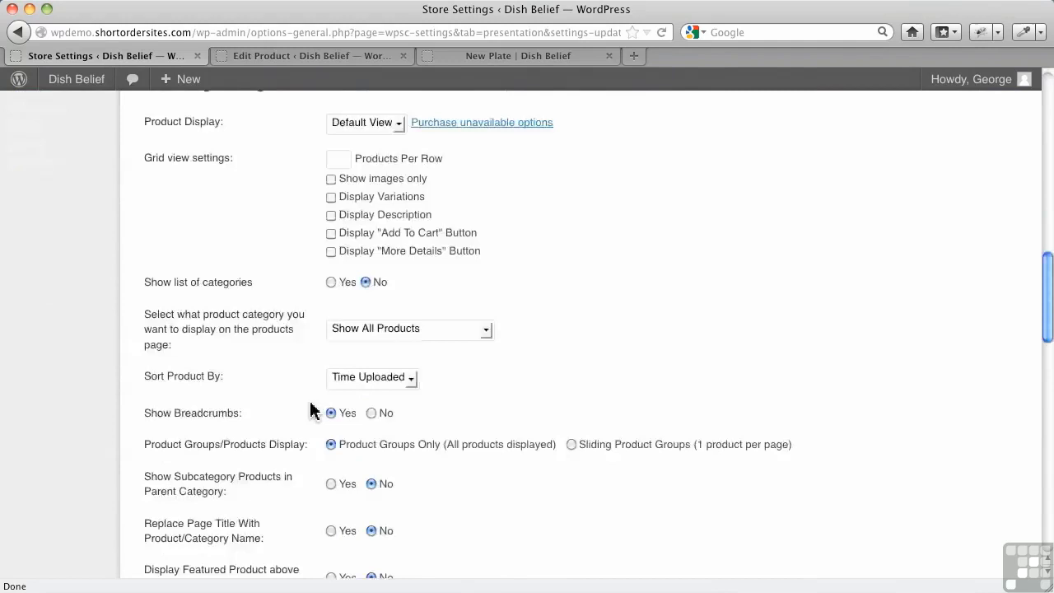
scroll(325, 383, down, 4)
scroll(334, 411, down, 6)
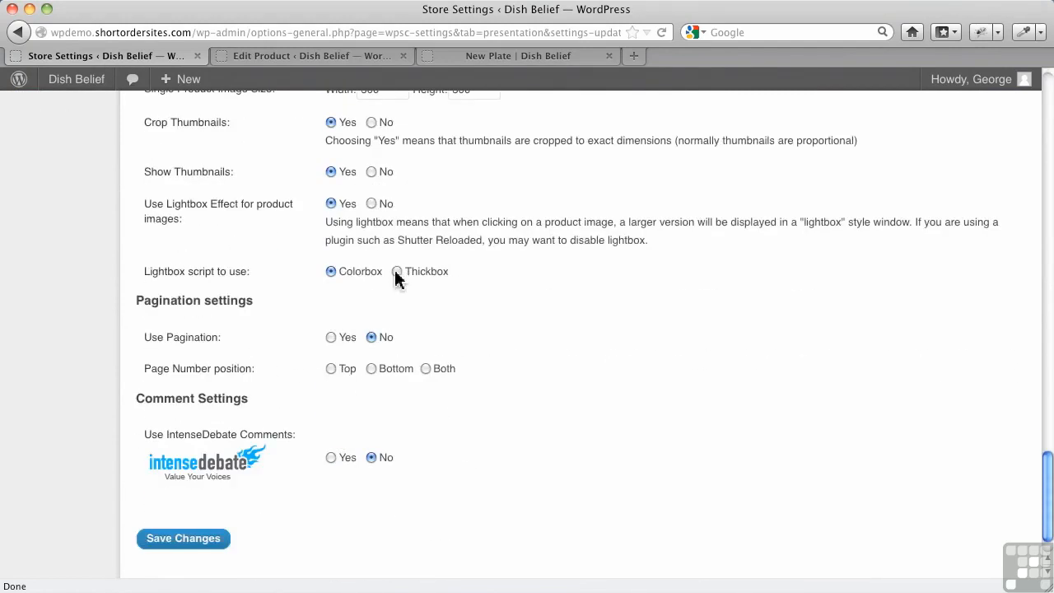
click(211, 546)
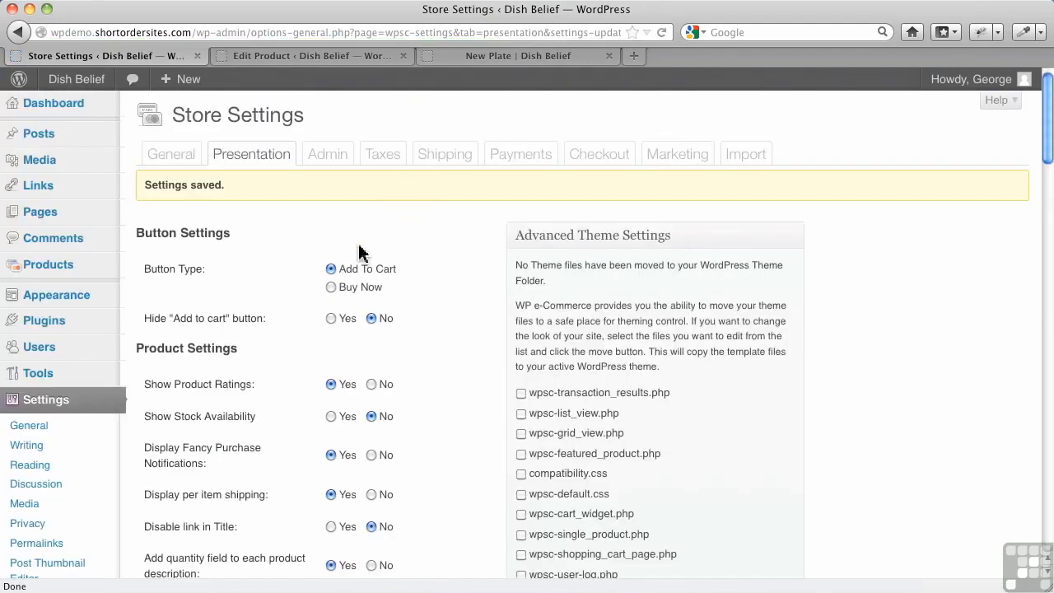
scroll(360, 262, down, 10)
scroll(362, 262, down, 10)
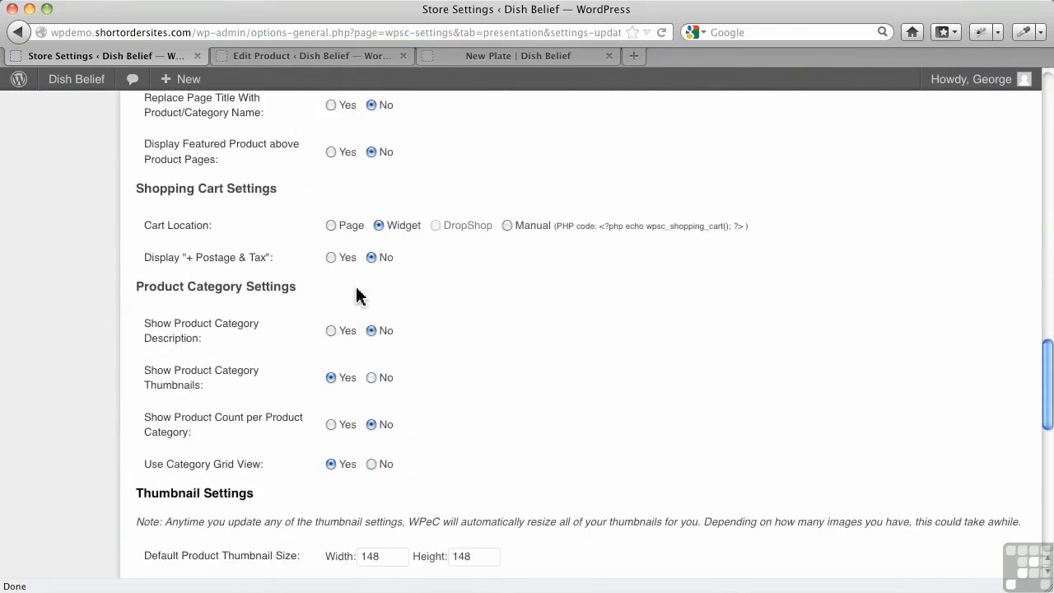
scroll(358, 330, down, 3)
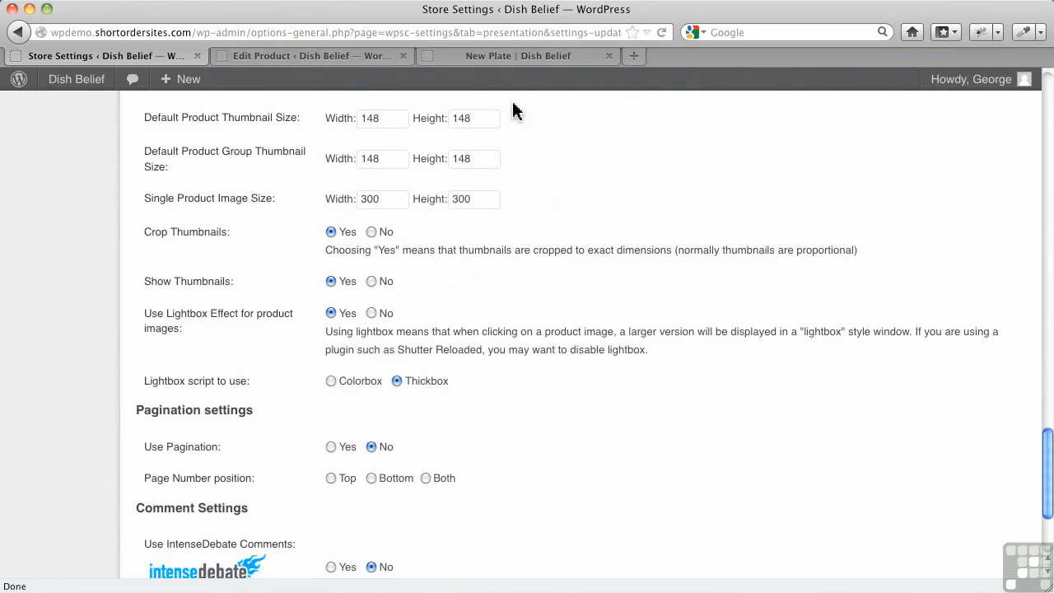
Reload New Plate's product page and open its main image in the Thickbox lightbox.
click(525, 58)
click(662, 32)
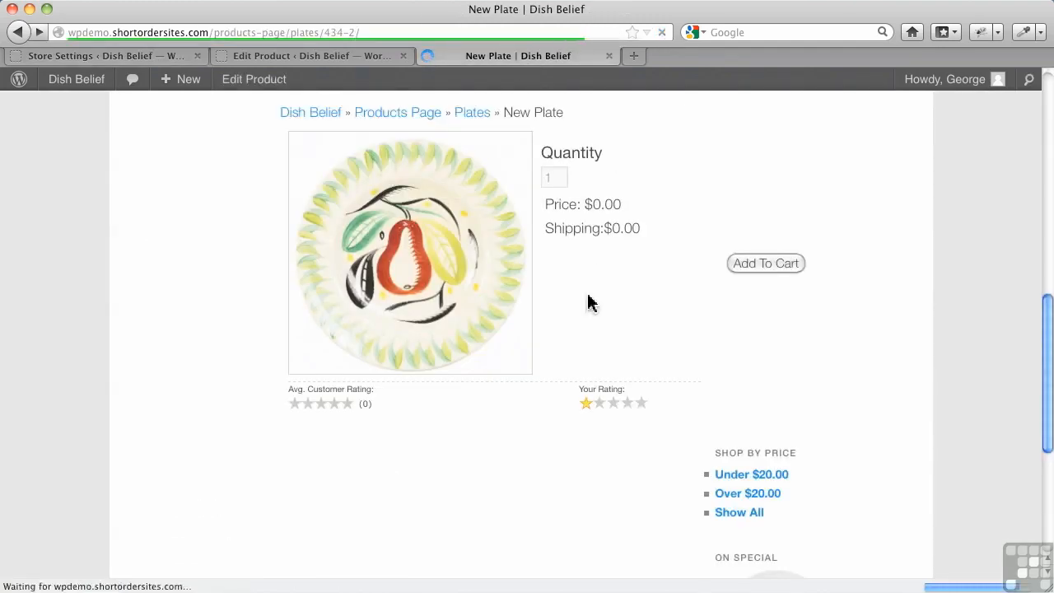
click(437, 287)
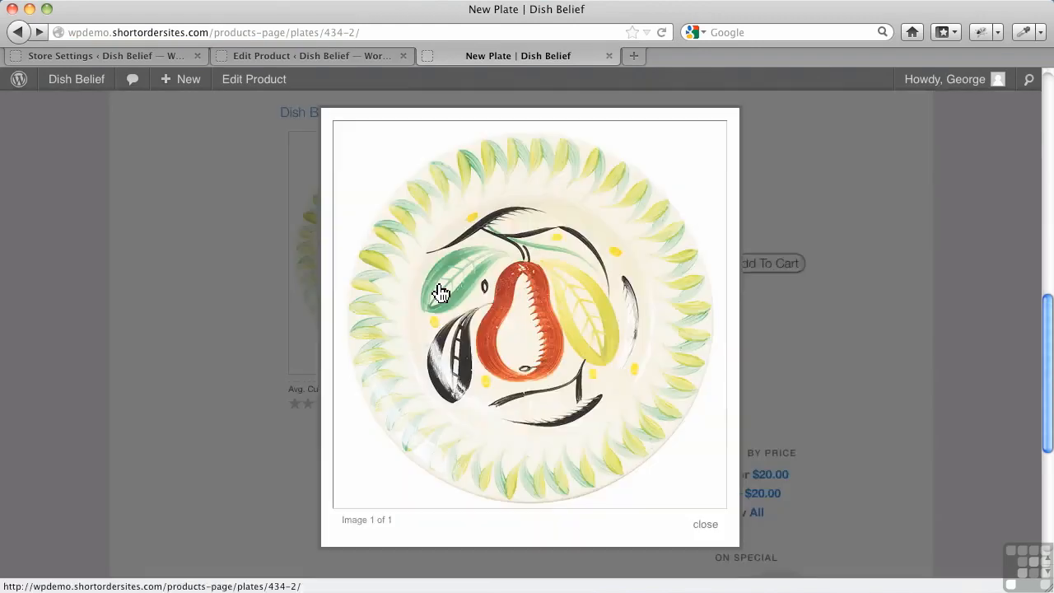